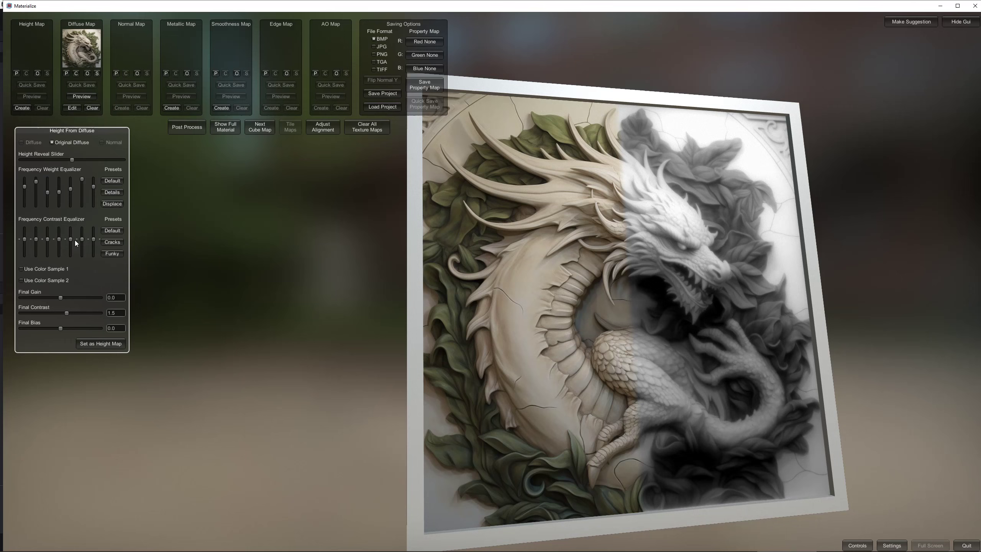
Raise the last and lower the first frequency weight band, and set the result as the height map
drag(72, 236, 72, 237)
drag(93, 187, 93, 179)
drag(24, 187, 21, 212)
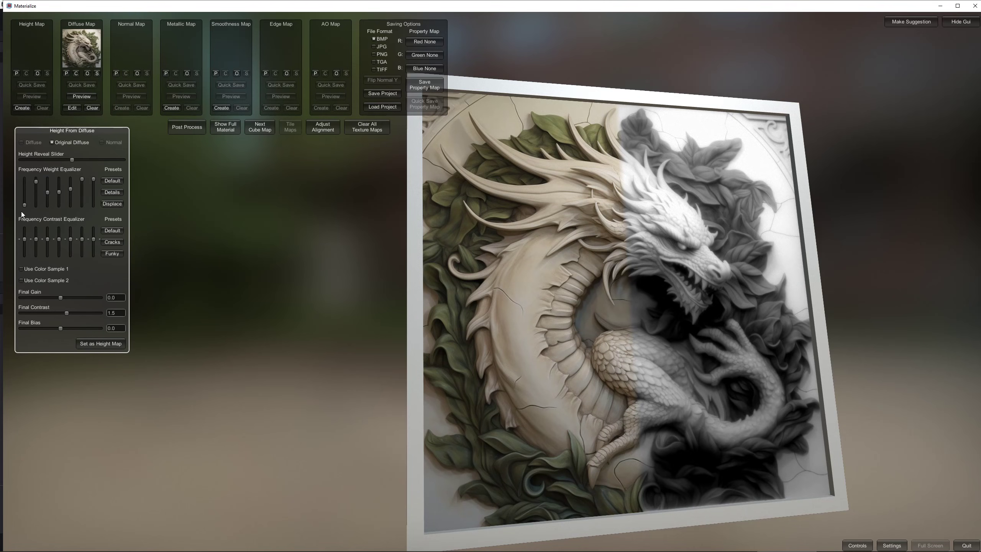
click(101, 343)
Create a normal map from the height, lowering the second, third and fifth frequency bands and raising the last, and apply it
click(123, 107)
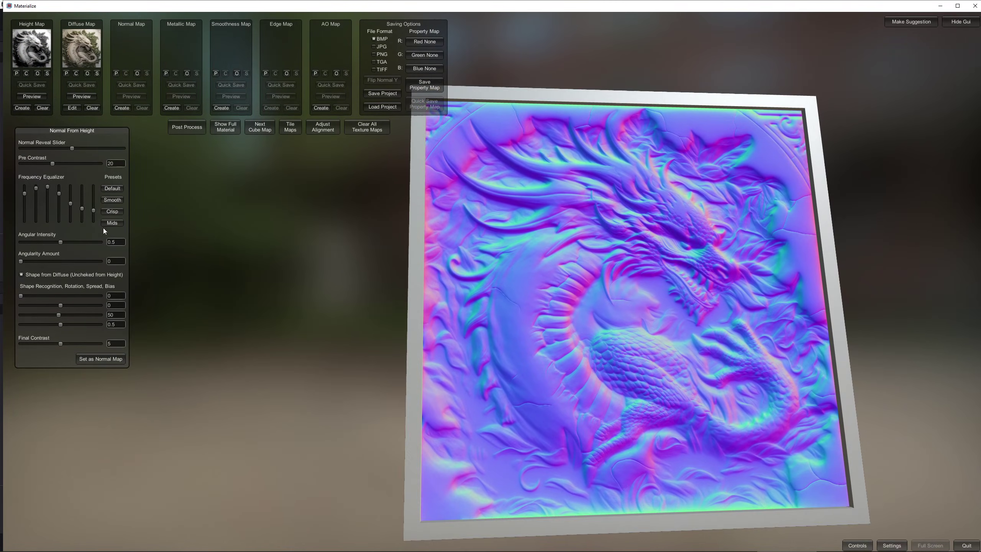
click(48, 221)
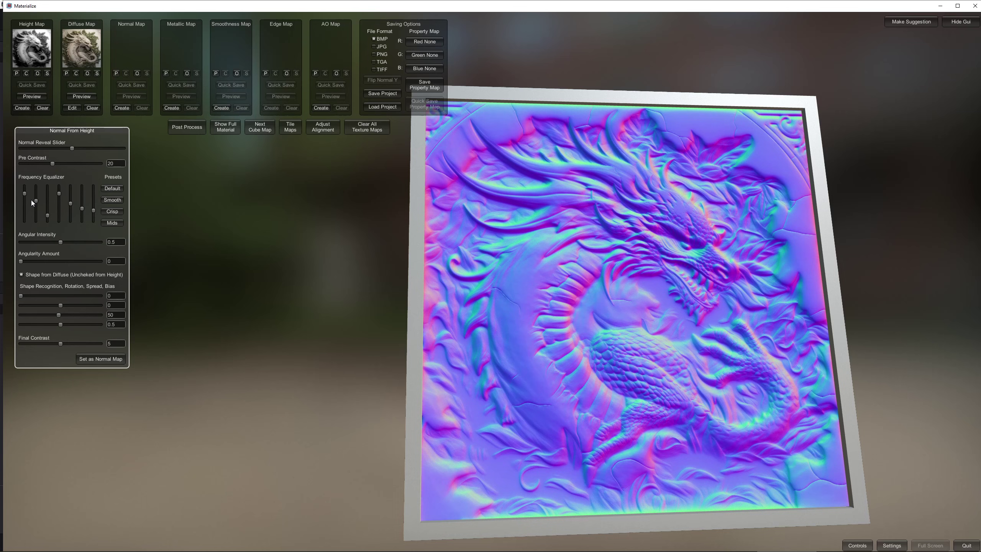
click(69, 220)
click(82, 213)
click(93, 203)
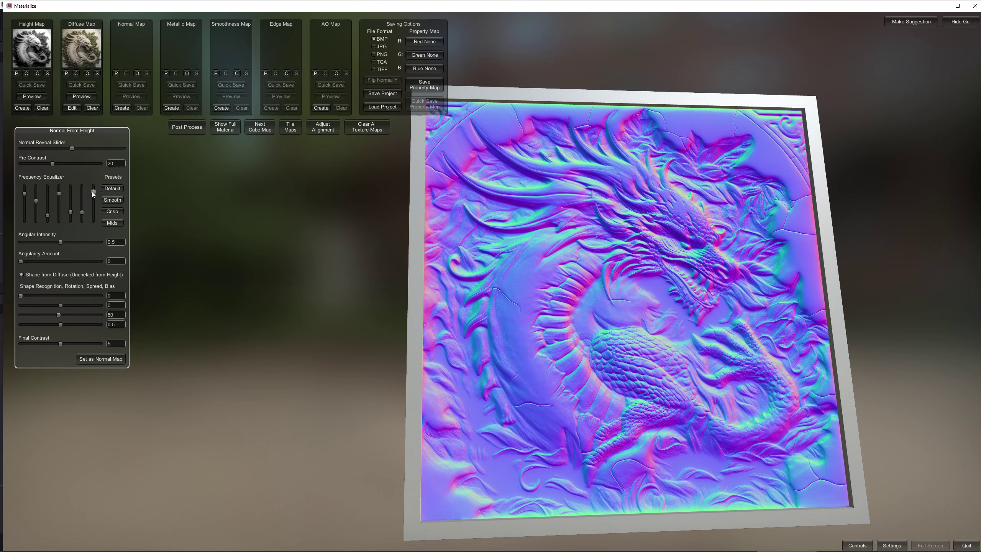
click(35, 221)
drag(35, 221, 36, 208)
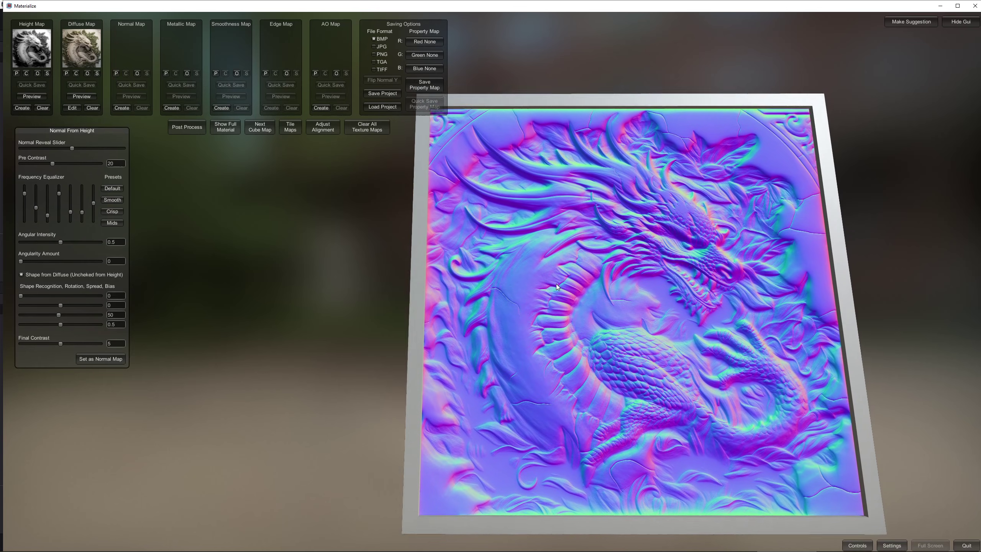
click(111, 359)
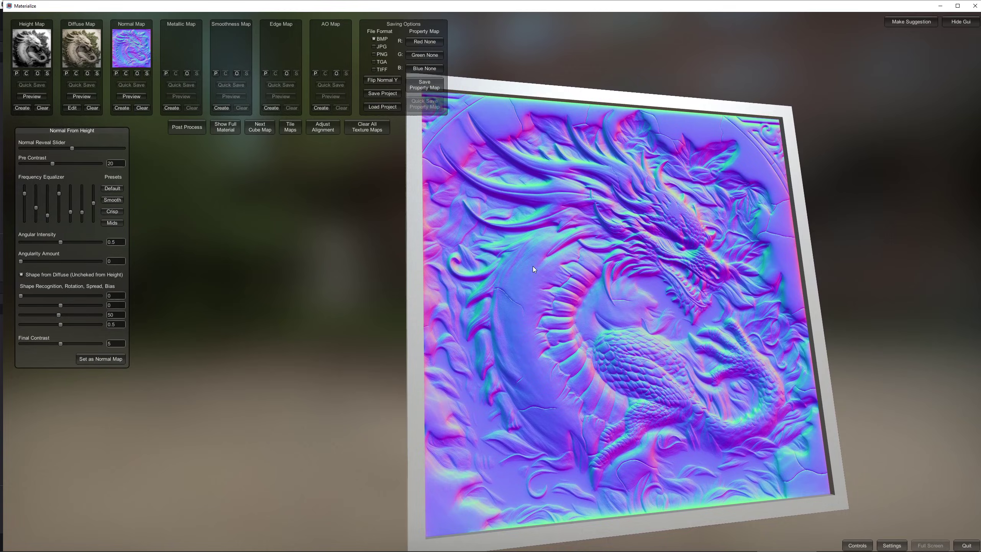
Save the normal map in PNG format as Mural_NormalMap on the desktop and preview the full material
click(375, 54)
click(147, 74)
click(360, 455)
text(Dragon_NormalMap)
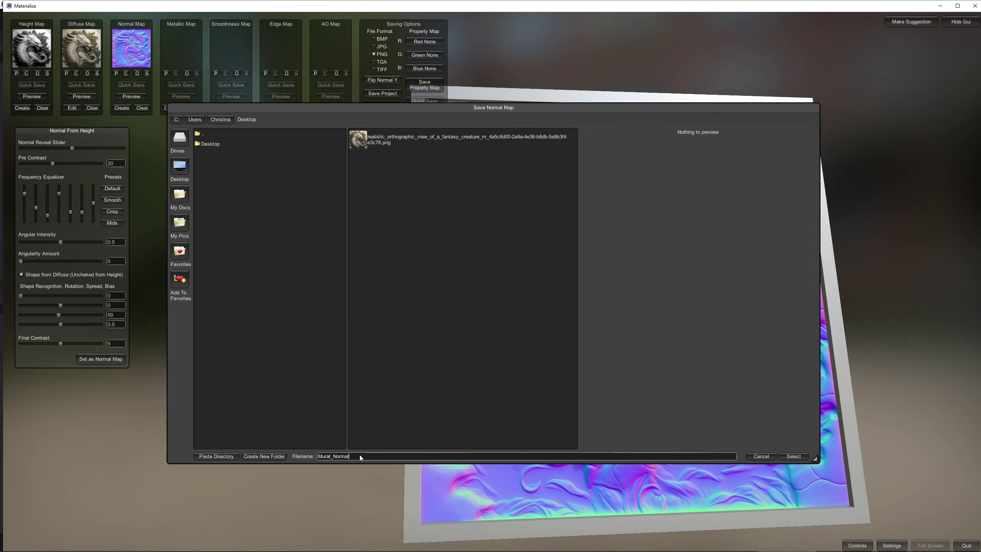
click(800, 457)
click(225, 127)
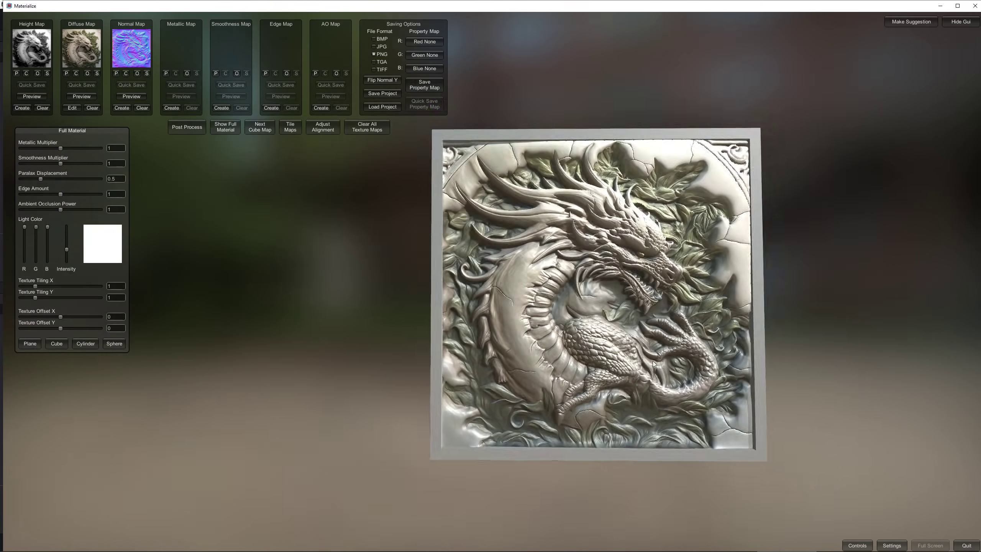
drag(652, 363, 679, 367)
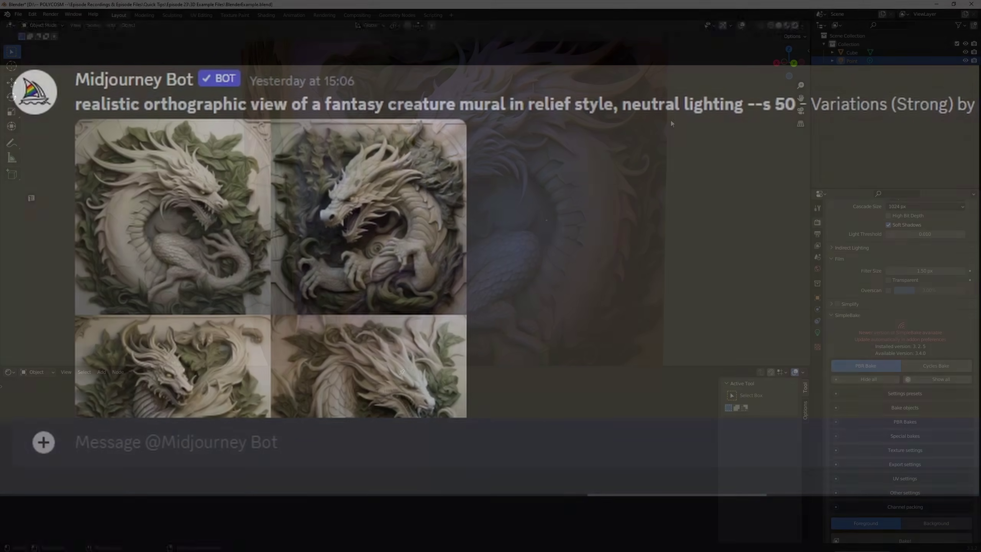
In Substance 3D Painter, raise the brush alpha hardness to maximum and paint the projected Mural_NormalMap onto the mural wall
key(g)
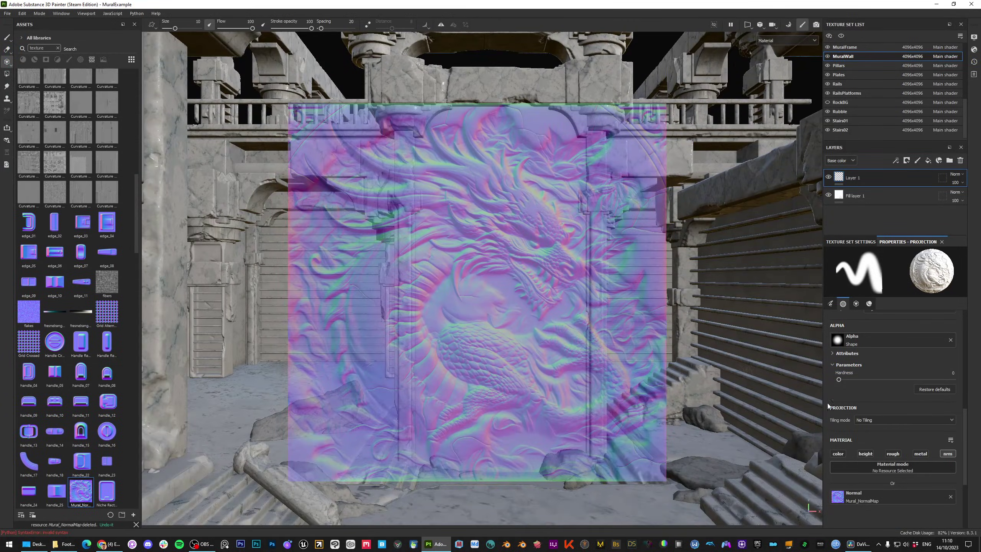
drag(838, 379, 952, 381)
mouse_move(536, 287)
mouse_down()
mouse_move(548, 201)
mouse_move(498, 166)
mouse_move(498, 306)
mouse_move(552, 356)
mouse_move(498, 421)
mouse_move(448, 409)
mouse_move(463, 386)
mouse_move(575, 375)
mouse_up()
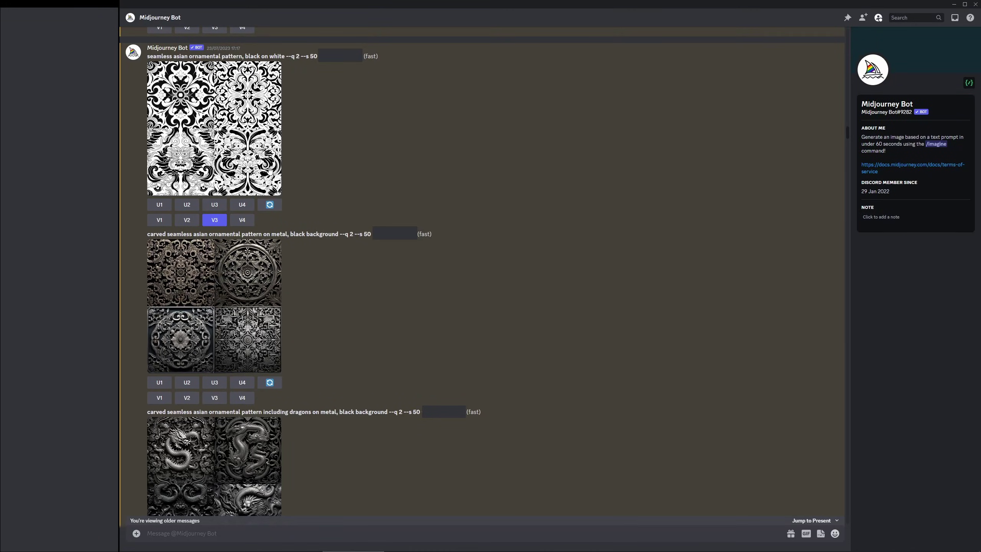
In the Midjourney Bot chat, examine enlarged image grids of the black-on-white, carved metal and dragon Asian ornamental patterns
click(268, 169)
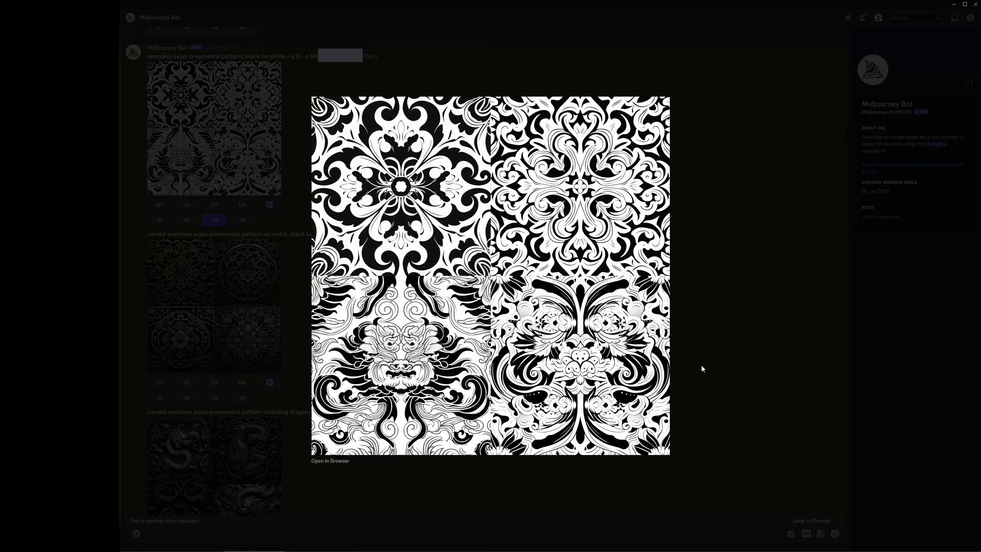
click(701, 365)
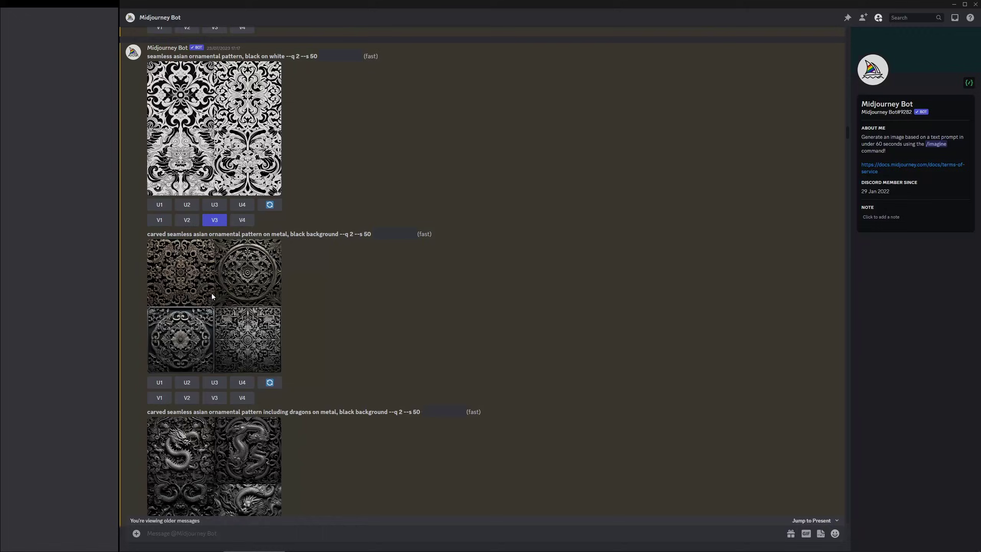
click(225, 302)
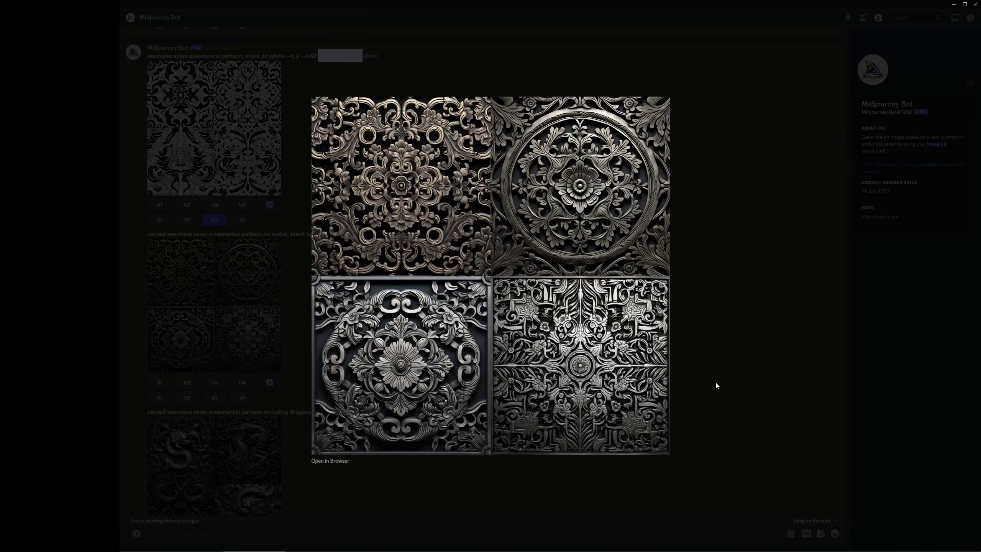
click(716, 380)
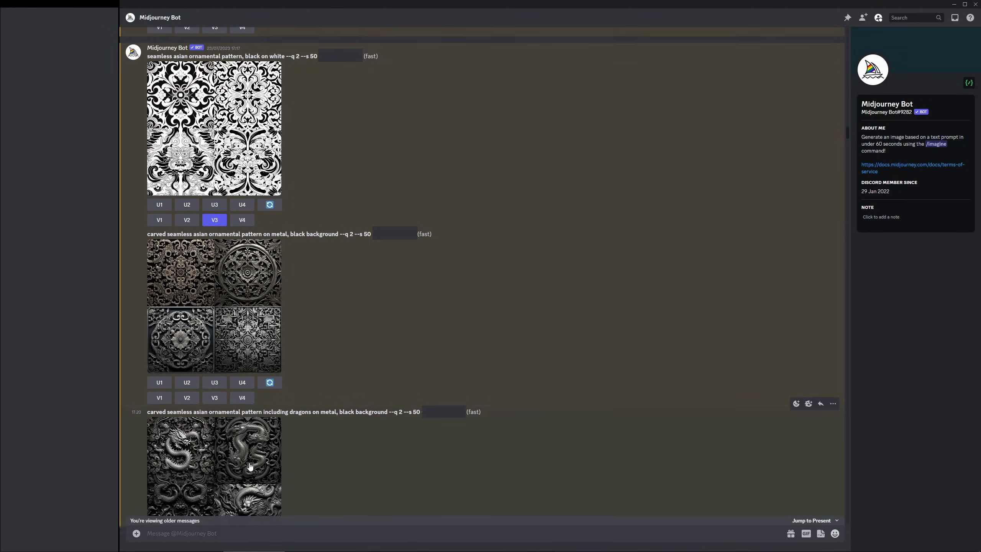
click(249, 465)
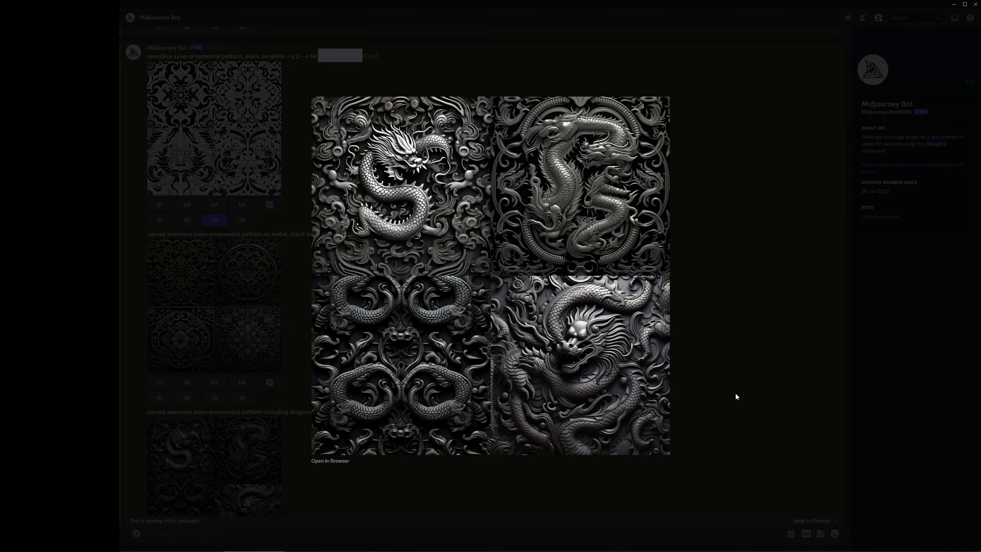
click(735, 388)
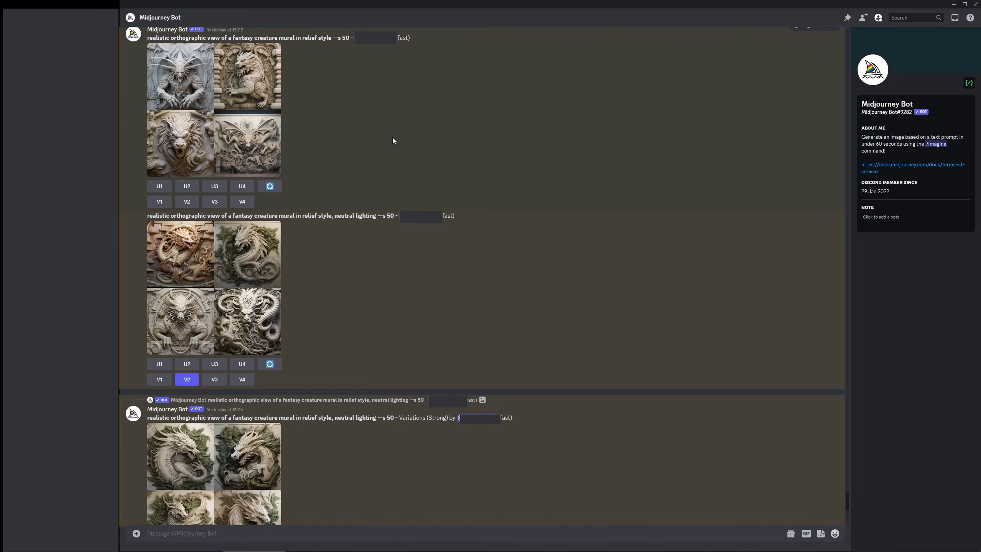
Examine enlarged image grids of the relief-style fantasy creature murals, including the neutral lighting version and its strong variations
click(247, 120)
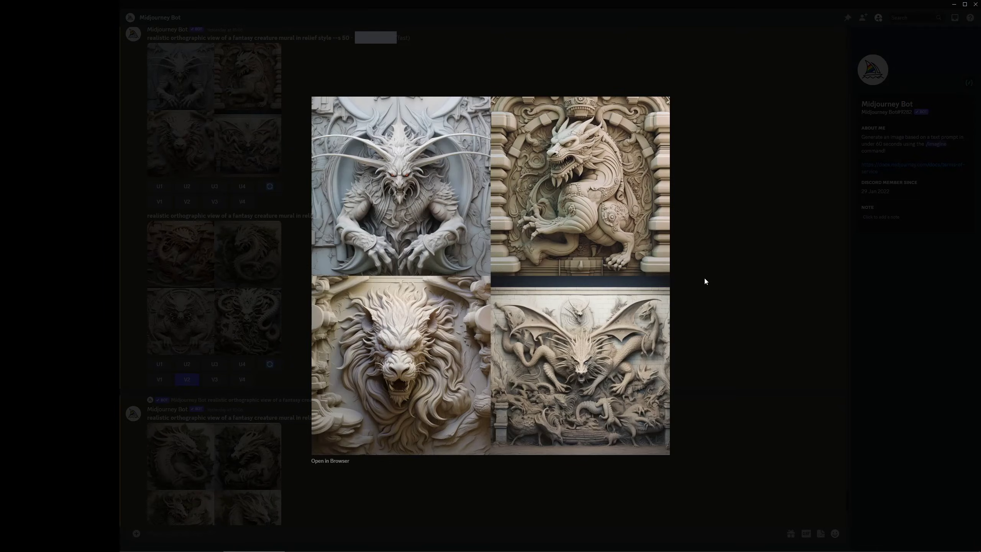
click(704, 276)
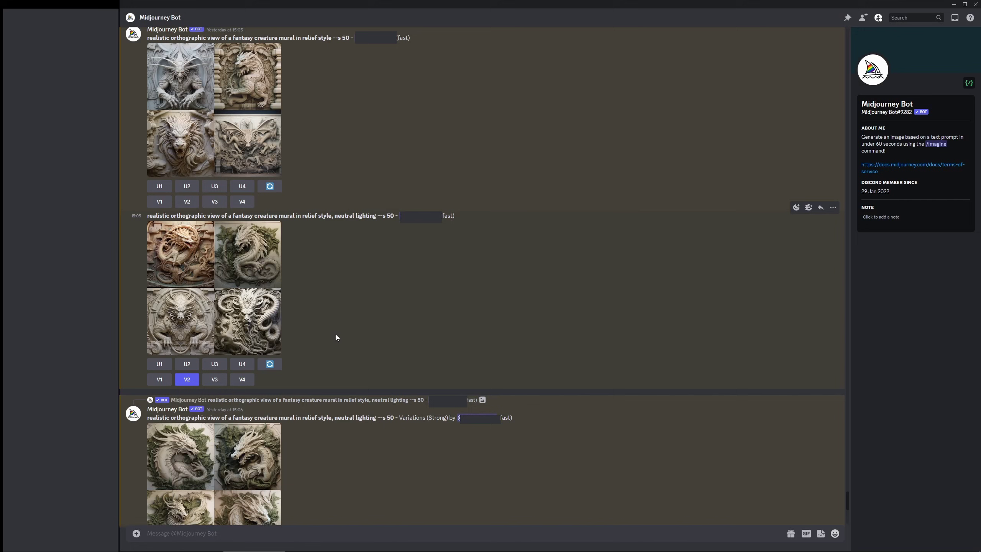
click(253, 305)
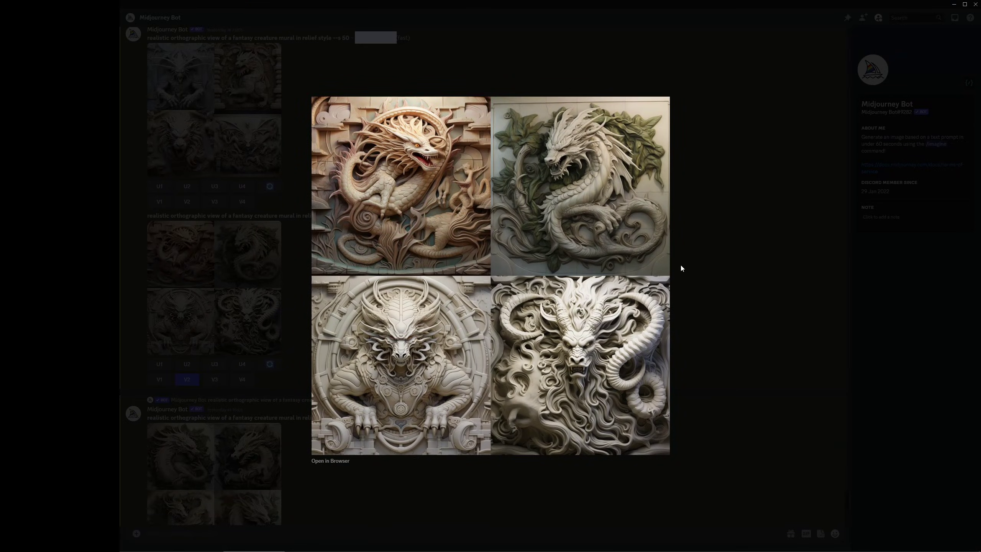
click(713, 255)
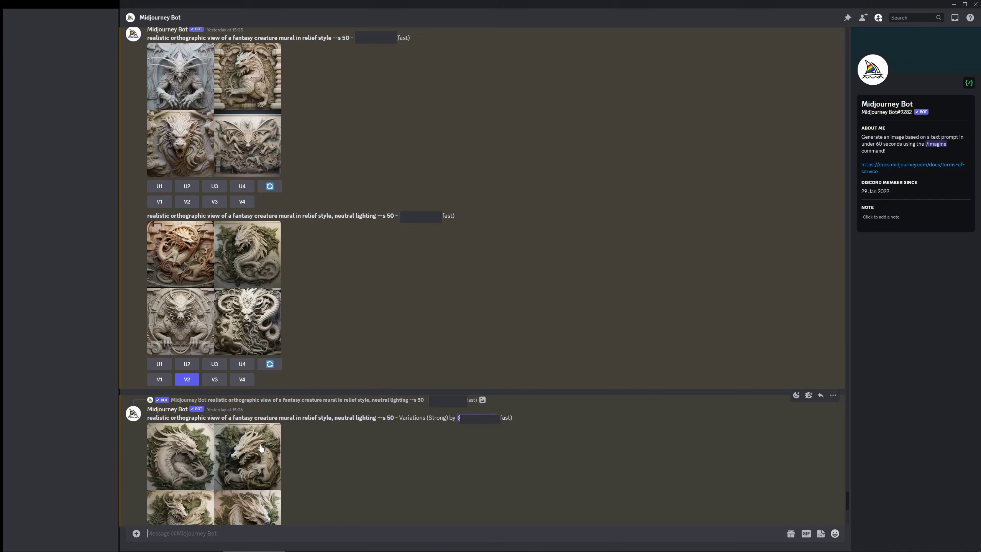
click(260, 447)
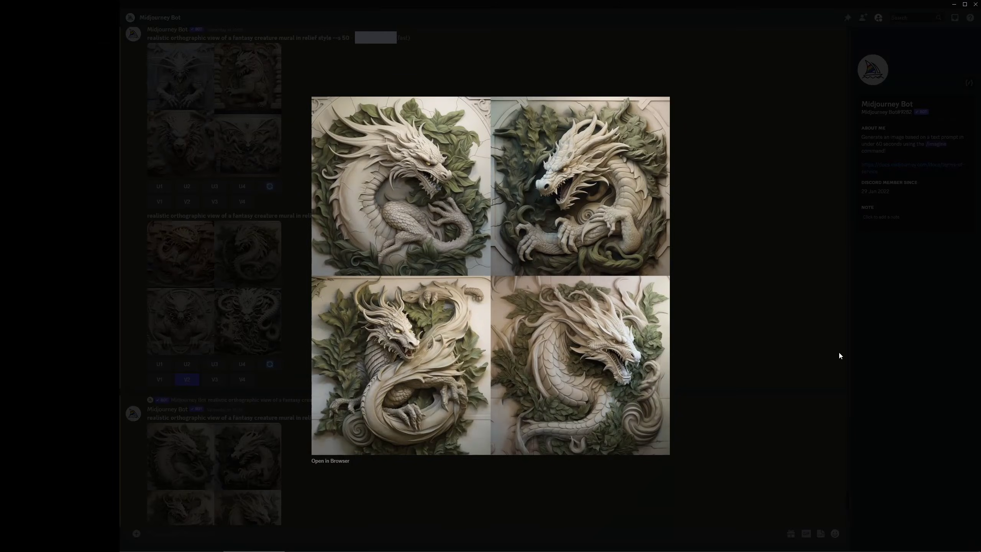
click(797, 329)
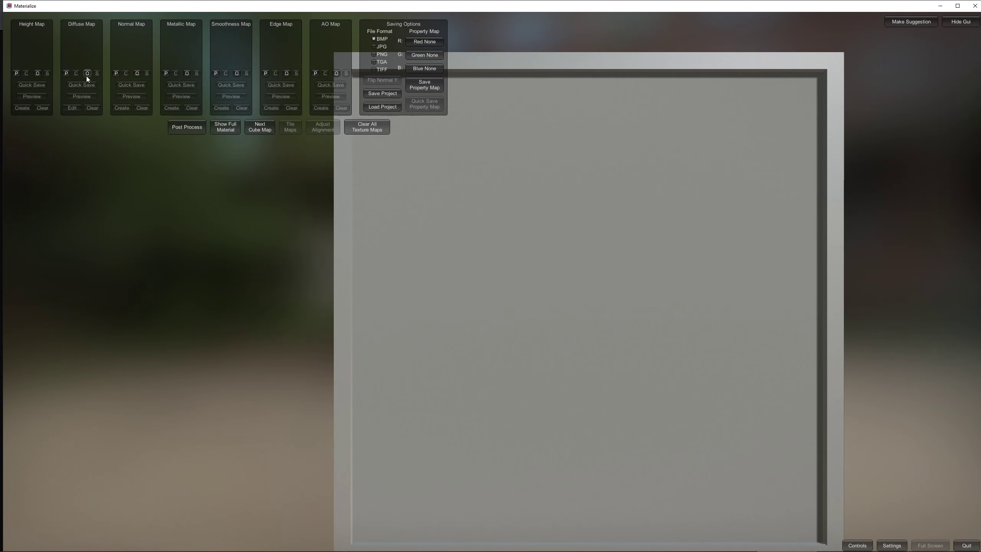
Switch to Materialize and load the dragon mural PNG as the diffuse map
click(88, 74)
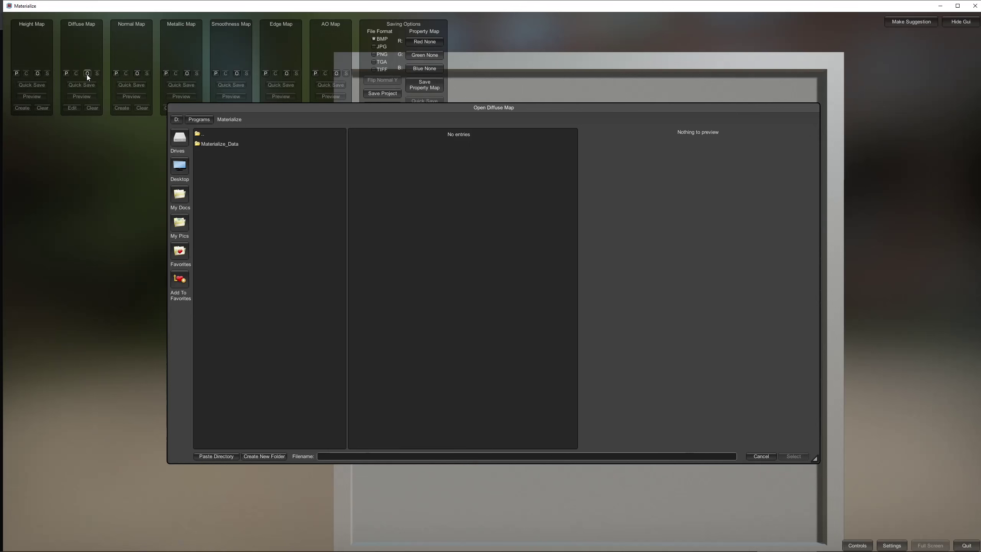
click(372, 141)
click(800, 457)
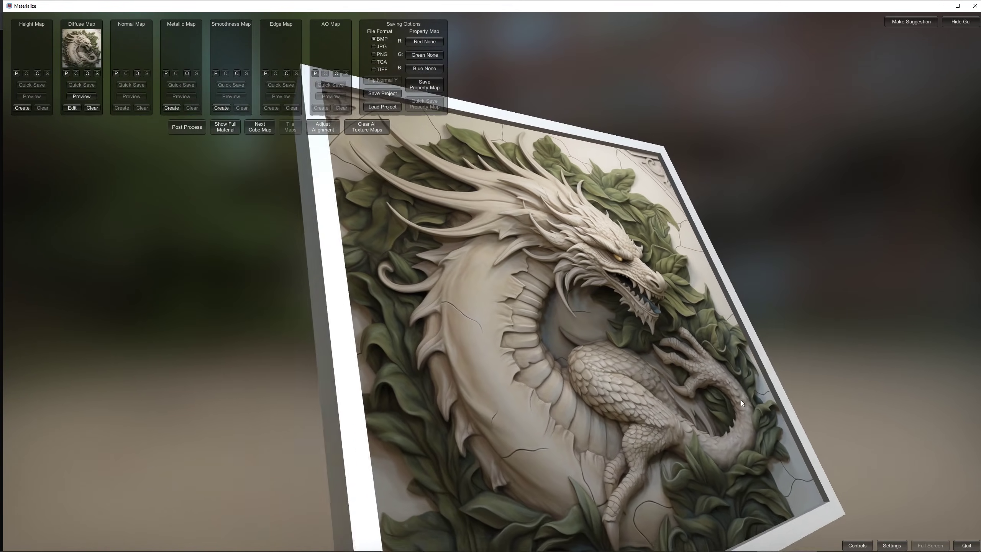
mouse_move(740, 401)
mouse_down()
mouse_move(645, 409)
mouse_move(732, 403)
mouse_move(722, 405)
mouse_up()
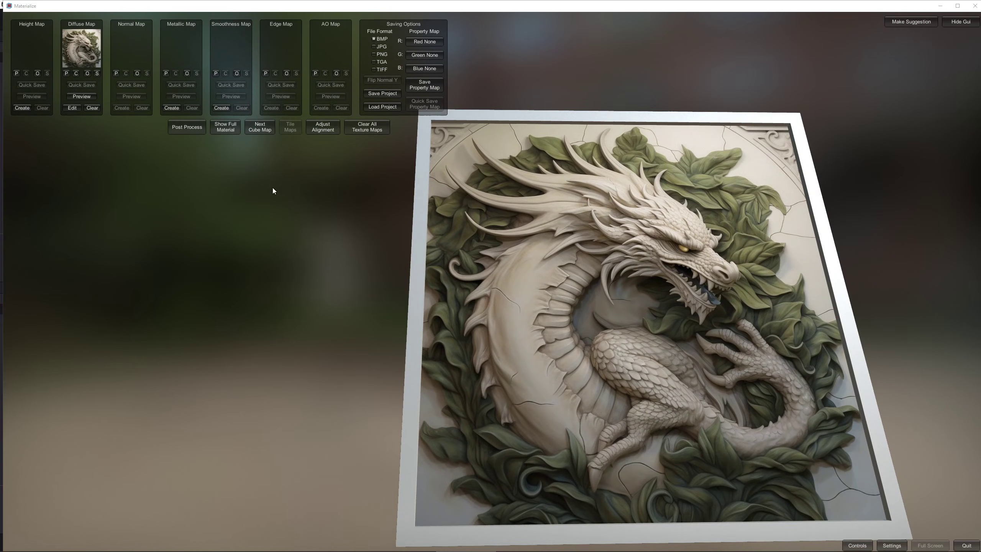
Start a height map from the original diffuse and apply the Details preset to the frequency weight equalizer
click(22, 108)
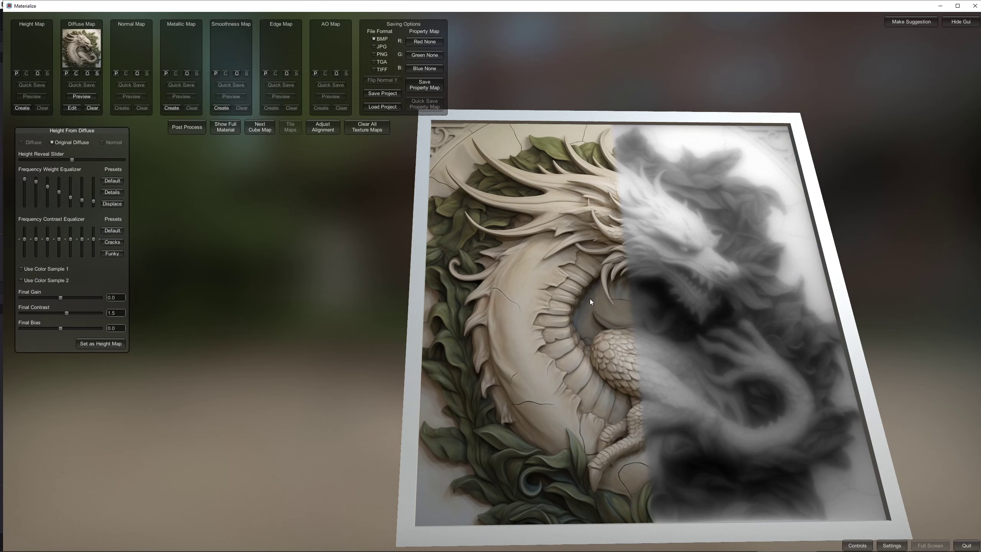
drag(692, 304, 670, 274)
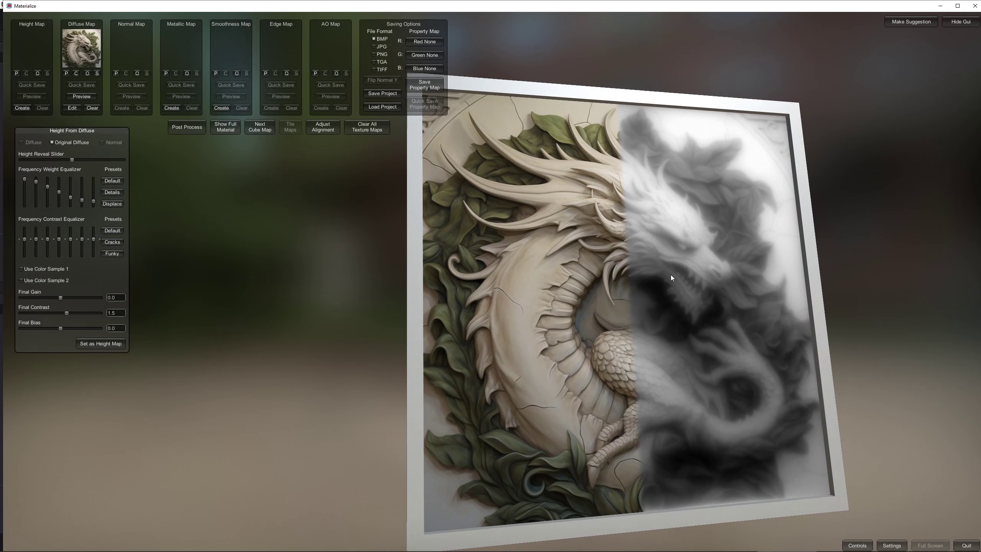
click(108, 181)
click(111, 192)
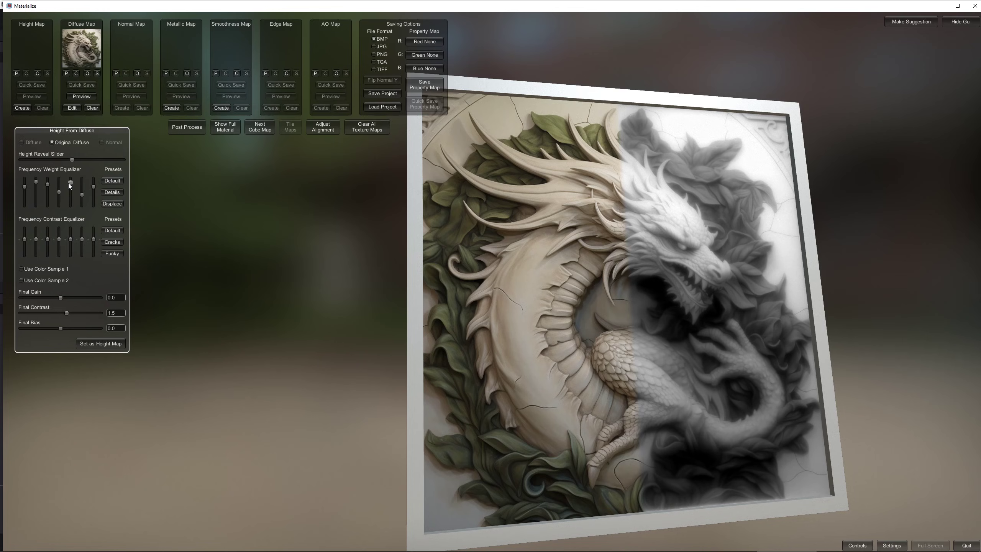
Raise the last two frequency weight bands, lower the first, and set the result as the dragon's height map
drag(83, 201, 81, 179)
drag(71, 239, 72, 239)
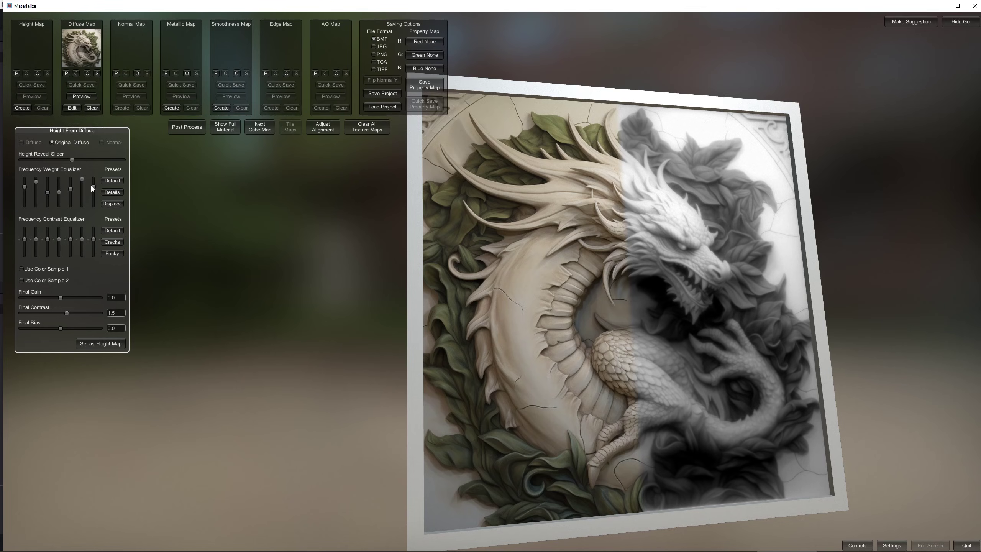
mouse_move(92, 188)
mouse_down()
mouse_move(93, 204)
mouse_move(93, 182)
mouse_up()
drag(26, 186, 21, 207)
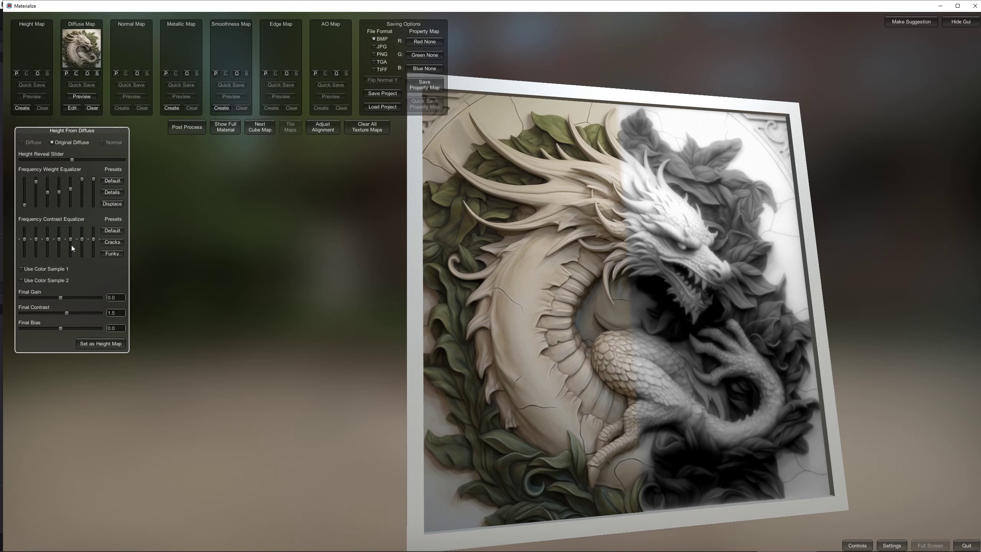
click(101, 344)
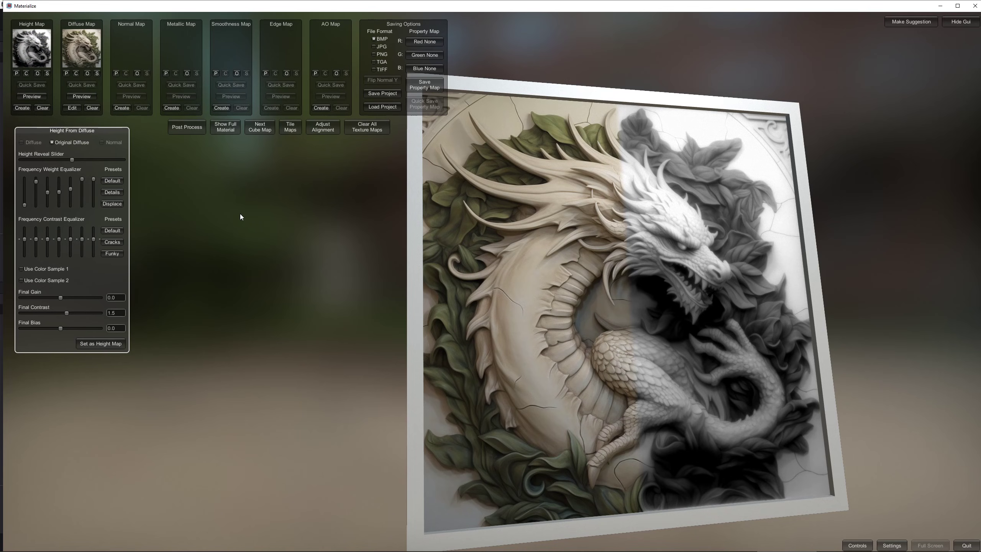
Generate a normal map from the height map, reduce the second and third frequency bands, boost the last, and set it as normal map
click(126, 107)
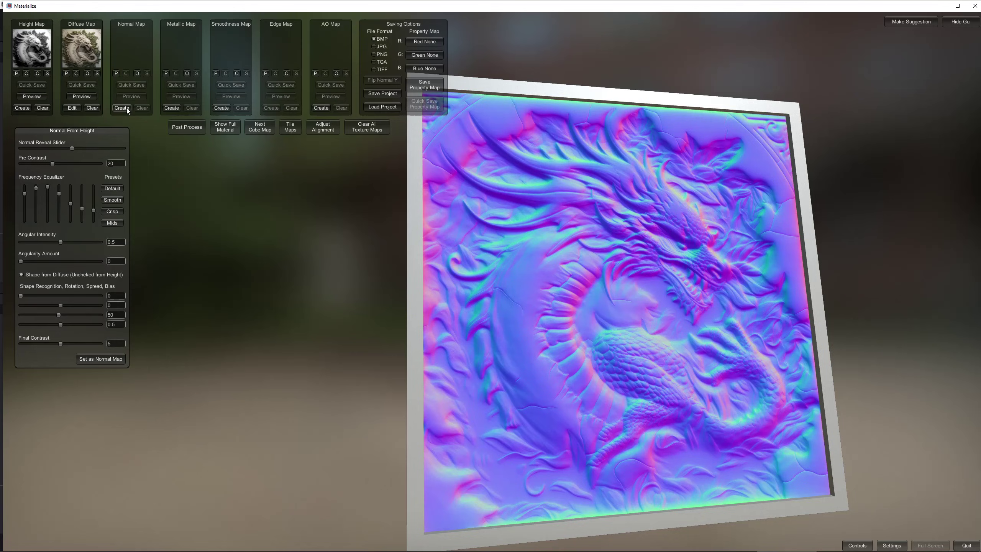
mouse_move(661, 273)
right_down()
mouse_move(645, 285)
mouse_move(652, 278)
right_up()
drag(48, 187, 92, 192)
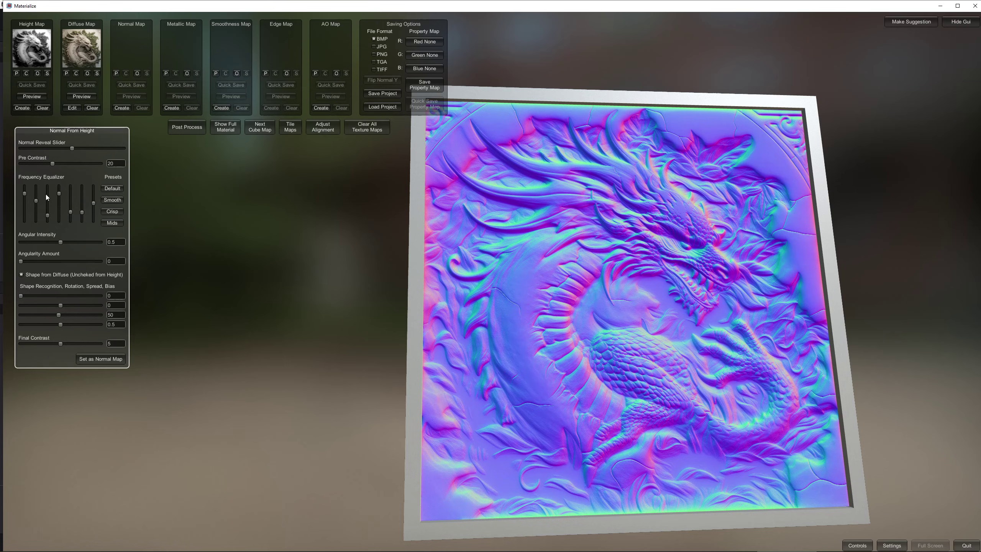
drag(32, 209, 33, 207)
mouse_move(559, 285)
right_down()
mouse_move(512, 266)
mouse_move(563, 286)
right_up()
click(111, 359)
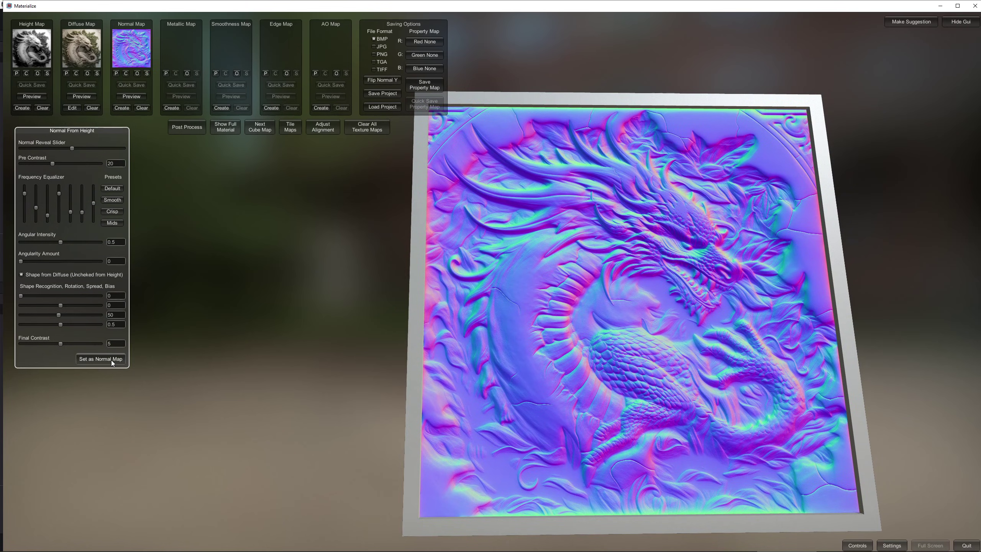
Save the dragon's normal map to the Desktop as a PNG named Mural_NormalMap
click(374, 54)
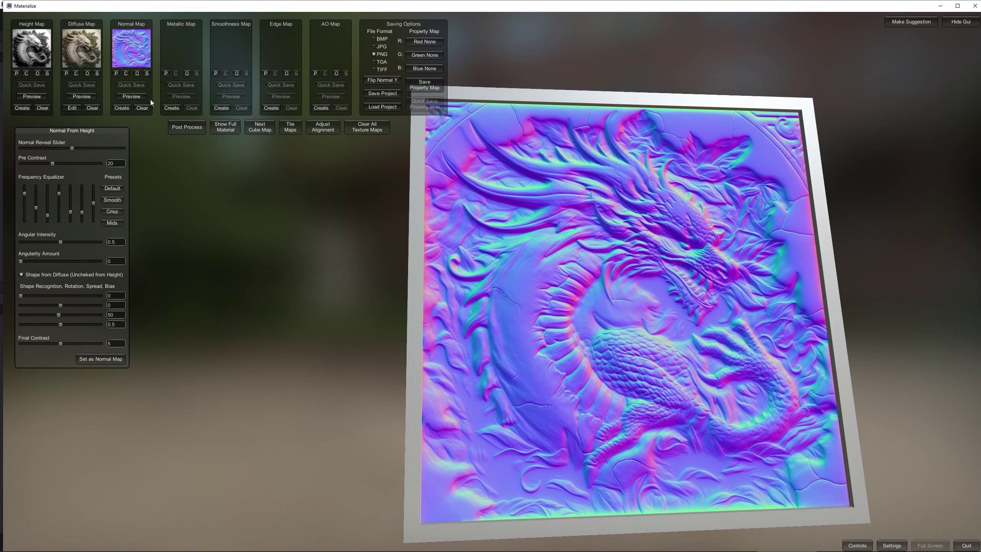
click(147, 74)
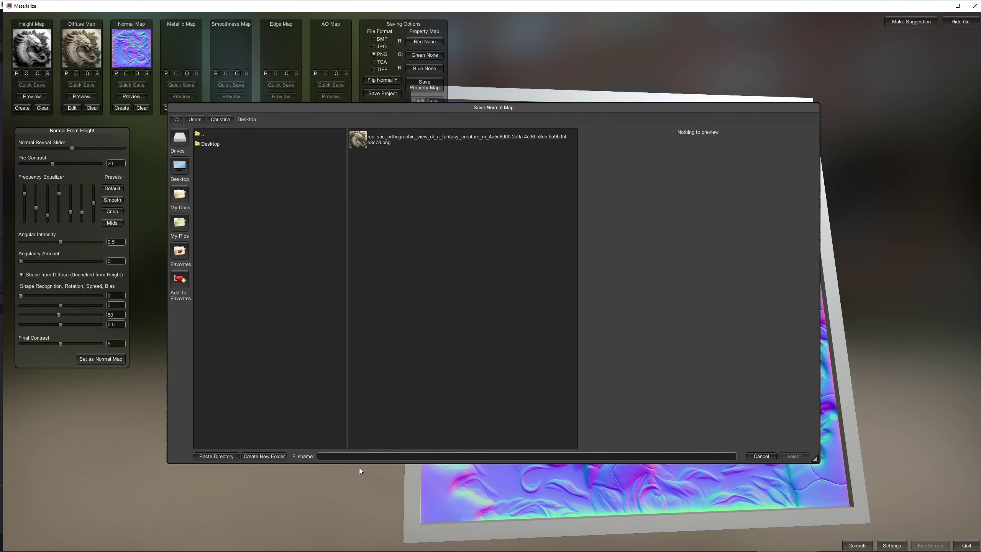
click(360, 455)
text(Mural_)
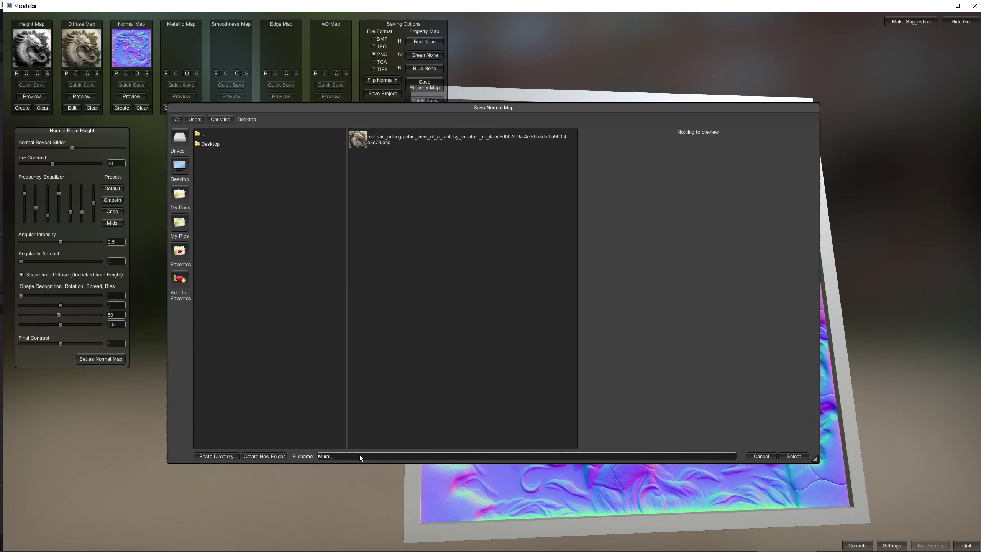
text(NormalMap)
click(801, 457)
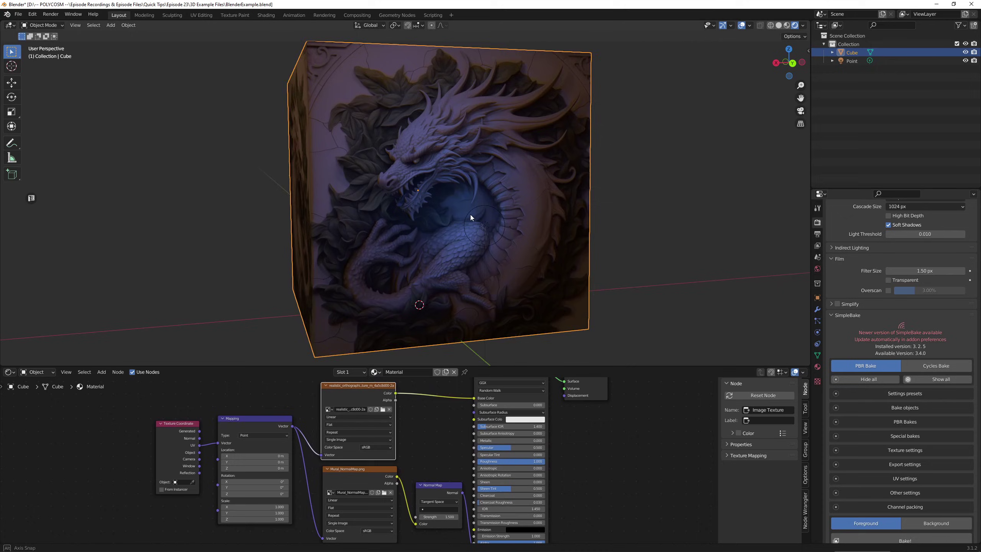
Switch to Blender and move the point light across the dragon cube to inspect how the normal map reacts
scroll(476, 214, up, 3)
click(559, 238)
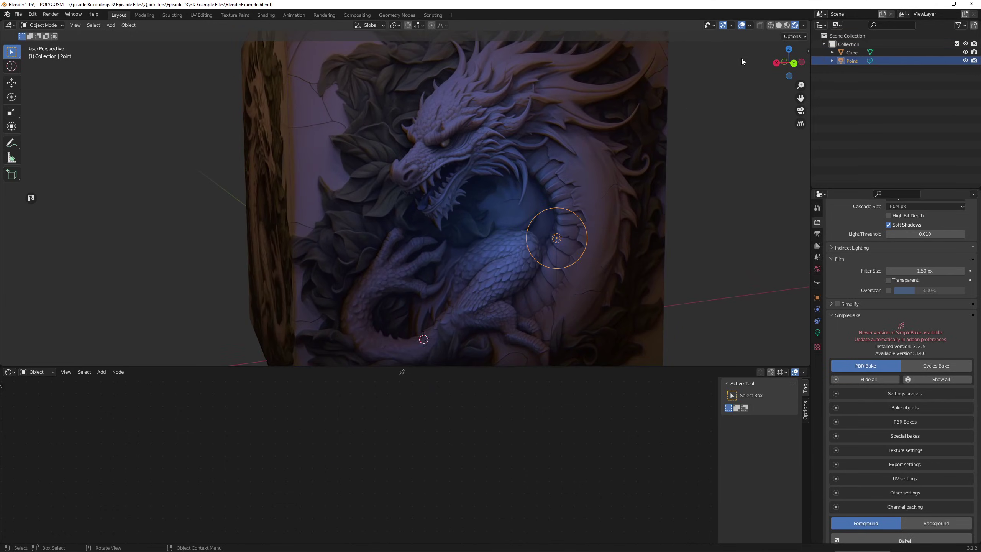
key(g)
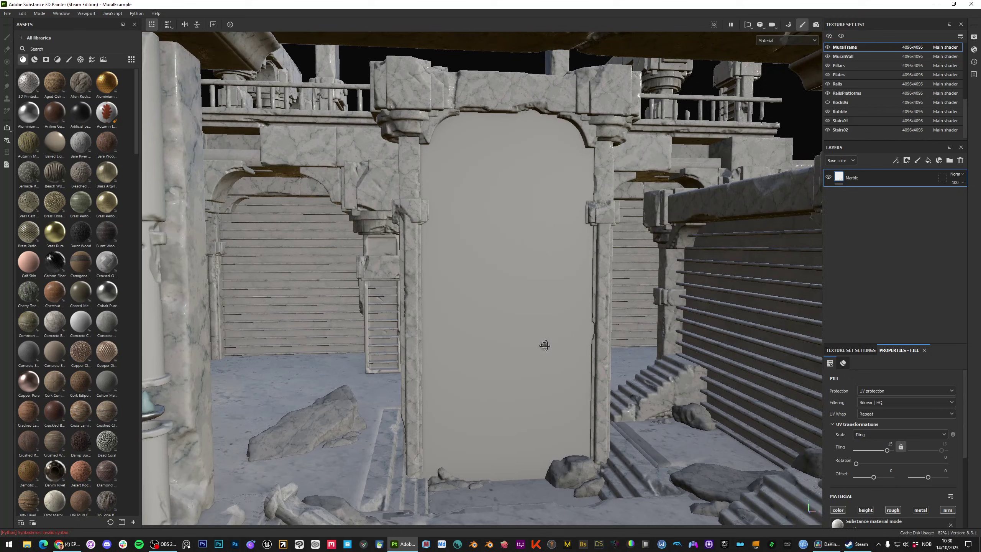
Switch to Substance 3D Painter and add a paint layer above the Marble layer of the MuralFrame texture set
mouse_move(528, 343)
alt+mouse_down()
mouse_move(501, 341)
mouse_move(556, 346)
alt+mouse_up()
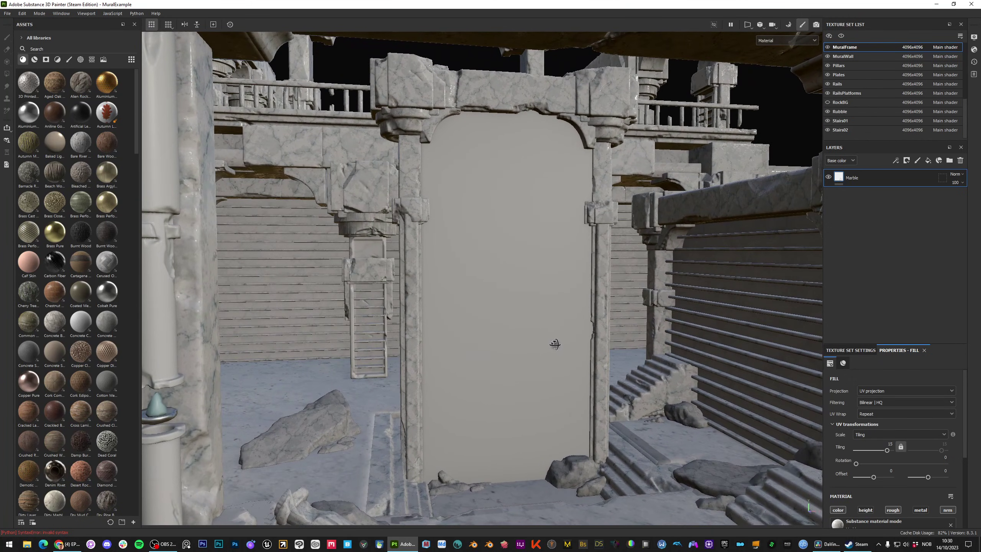
alt+drag(663, 375, 663, 387)
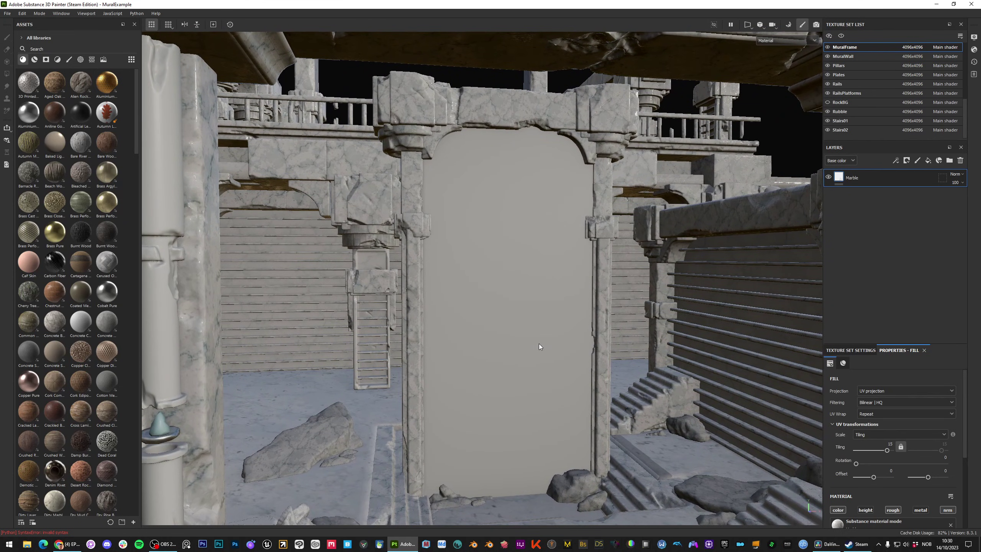
click(916, 160)
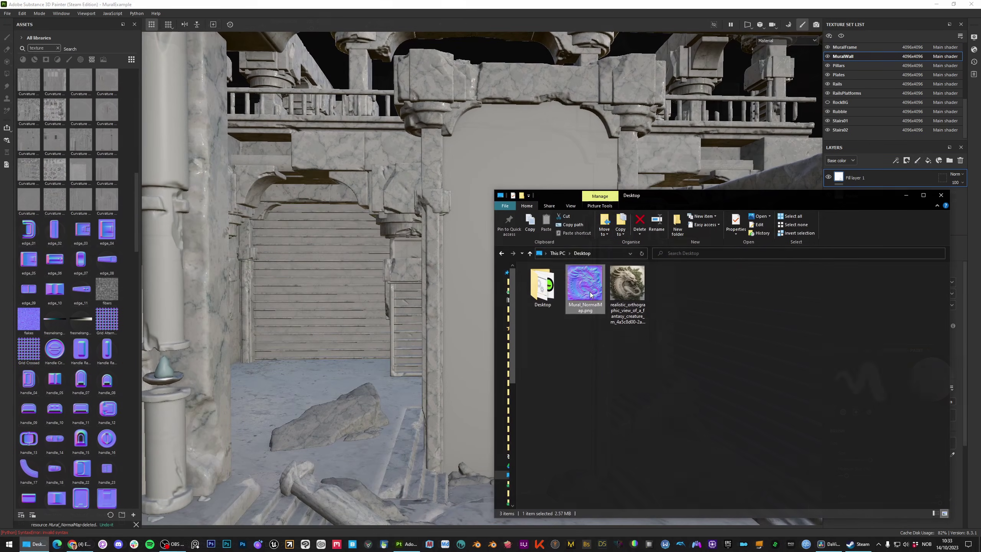
Import Mural_NormalMap.png from the Desktop into the asset library with its usage set to texture
drag(583, 280, 97, 391)
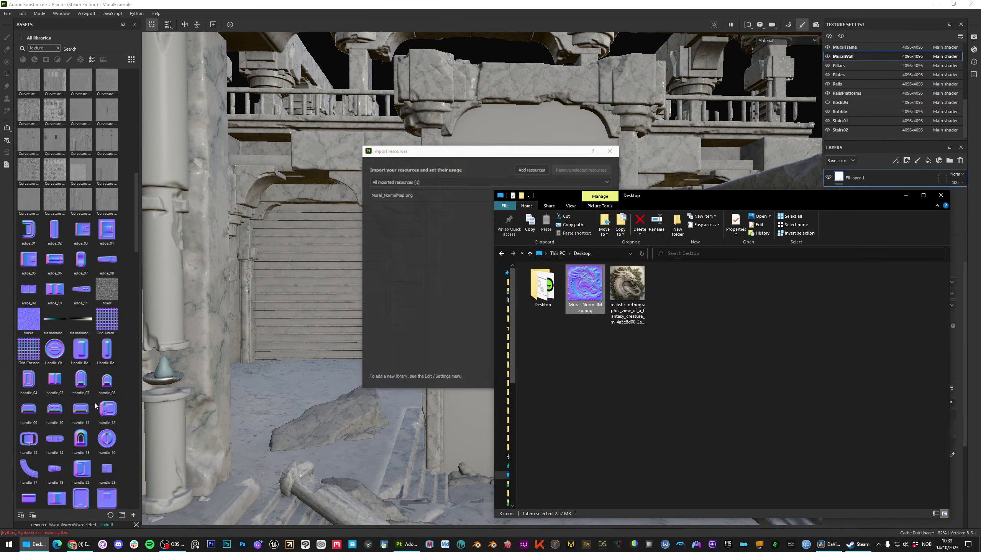
click(582, 194)
click(595, 220)
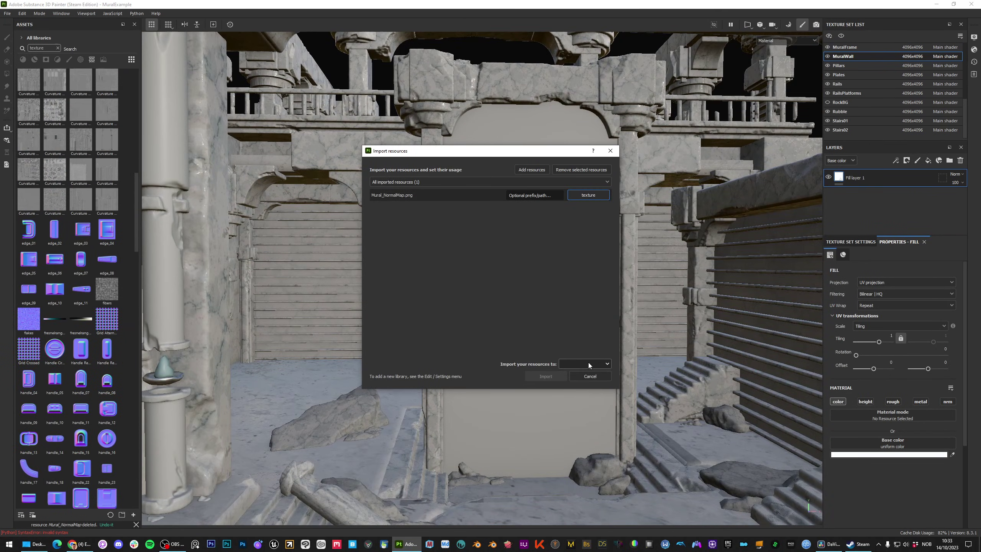
click(585, 363)
click(581, 380)
click(545, 376)
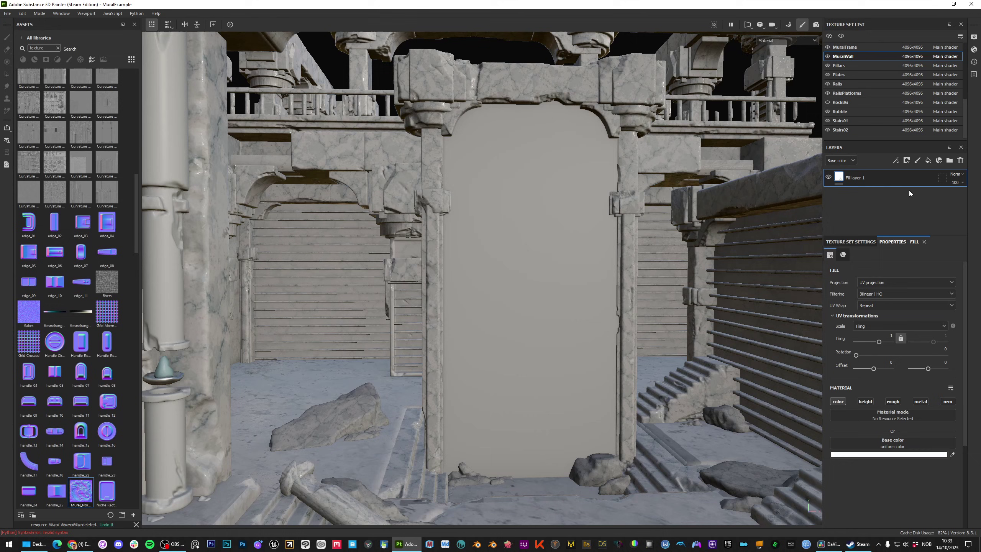
Add a paint layer to MuralWall, keep only the normal channel using Mural_NormalMap, and enlarge the brush to about 25
click(918, 160)
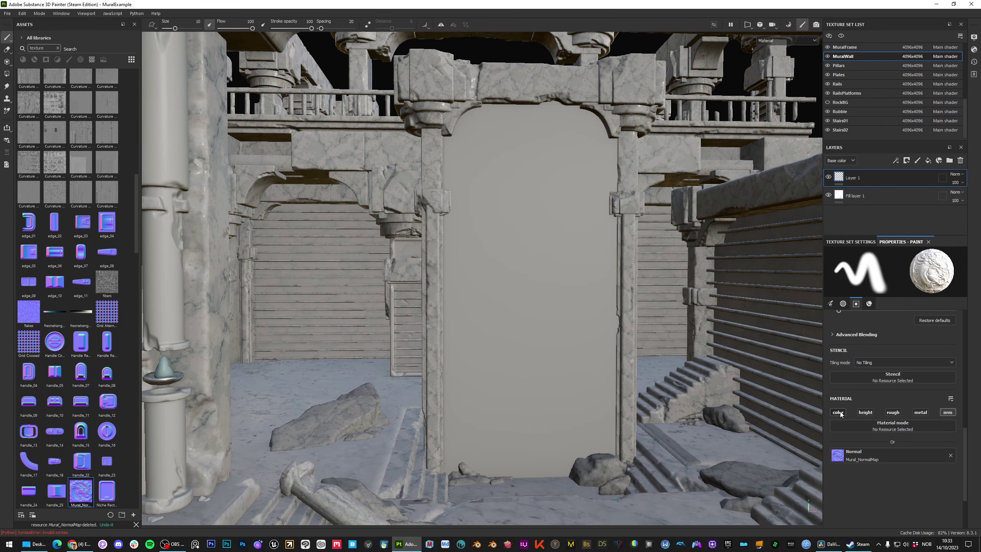
click(947, 412)
key(bracketright)
key(bracketright)
key(bracketright)
key(bracketright)
key(bracketright)
Try stamping the dragon normal map on the mural wall twice with the soft brush, undoing each stamp
click(528, 250)
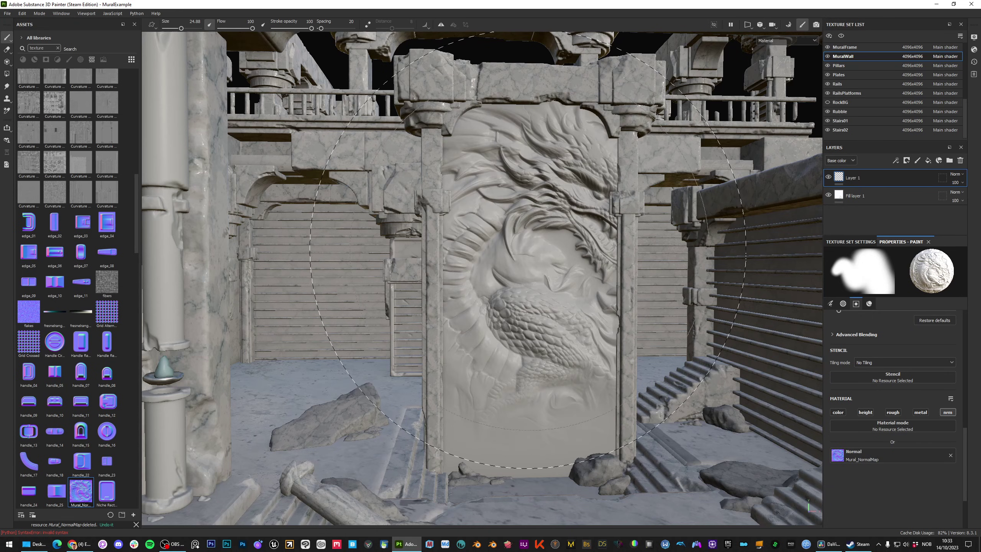
key(ctrl+z)
click(473, 258)
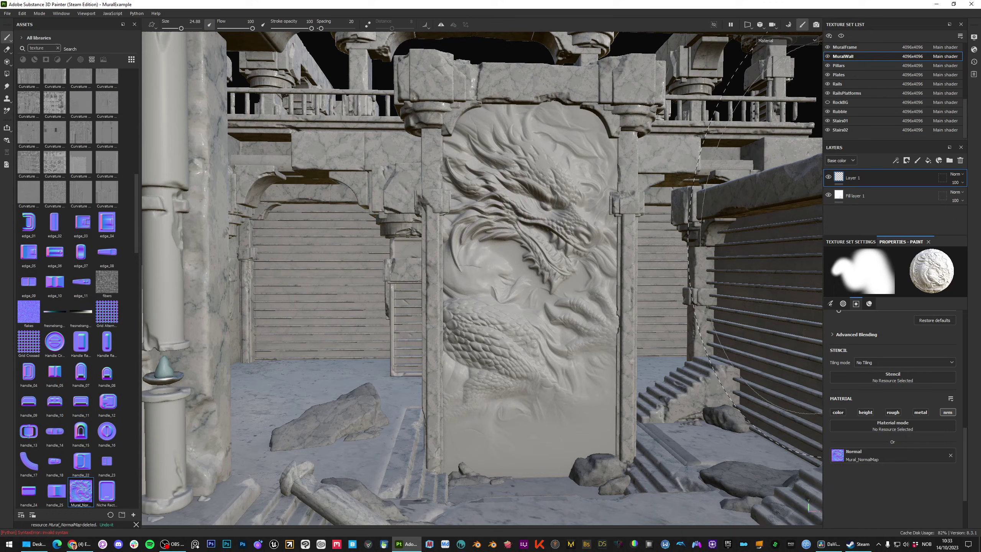
key(ctrl+z)
Try a hard-edged brush with hardness 1 and size about 17 to stamp the dragon on the wall, and undo it
scroll(852, 381, up, 2)
right_click(537, 242)
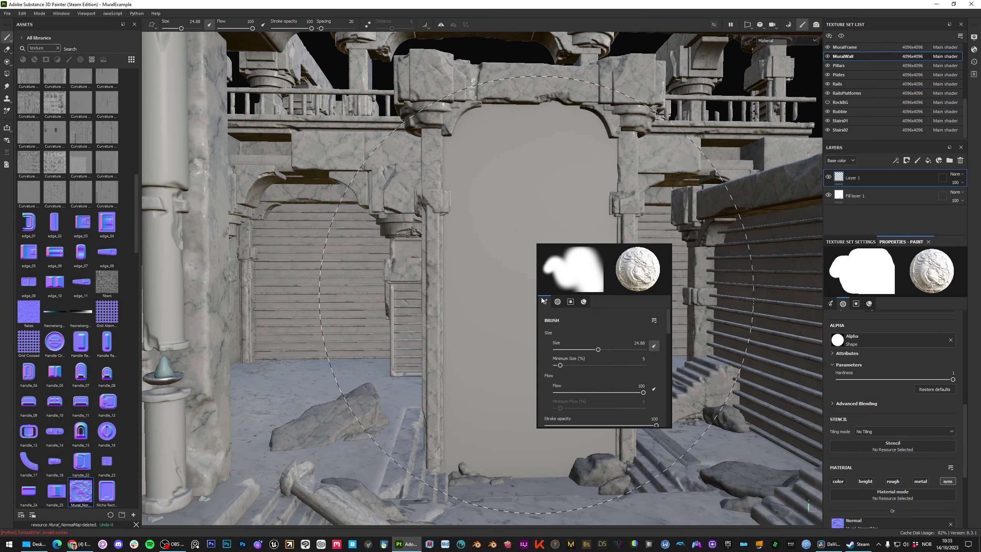
drag(598, 350, 589, 351)
click(537, 228)
key(ctrl+z)
click(509, 285)
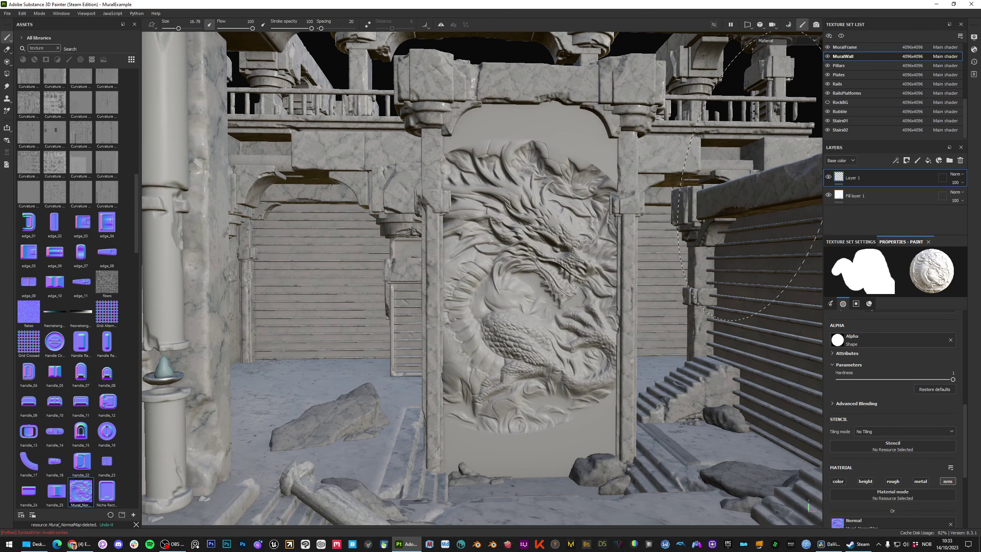
alt+drag(710, 229, 707, 248)
key(ctrl+z)
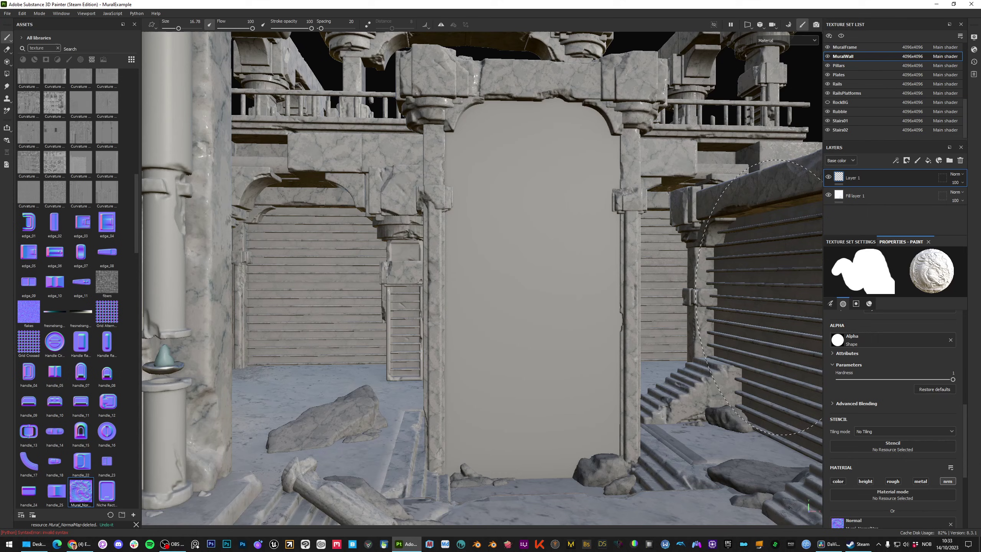
Remove the brush's alpha shape, set the brush size to 22, and stamp the full dragon relief on the mural wall
click(950, 339)
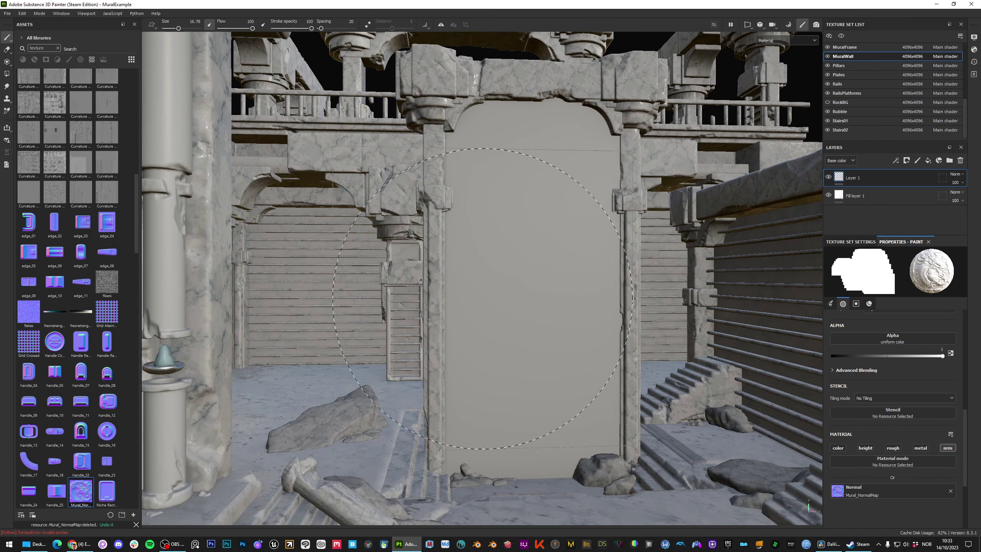
right_click(531, 250)
drag(584, 354, 598, 353)
alt+drag(593, 267, 579, 263)
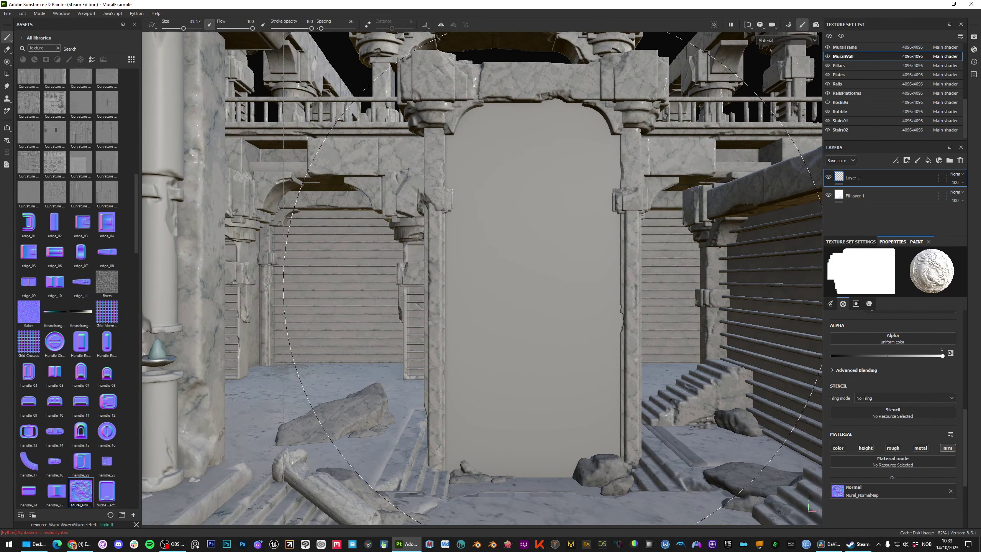
right_click(475, 293)
drag(536, 346, 528, 346)
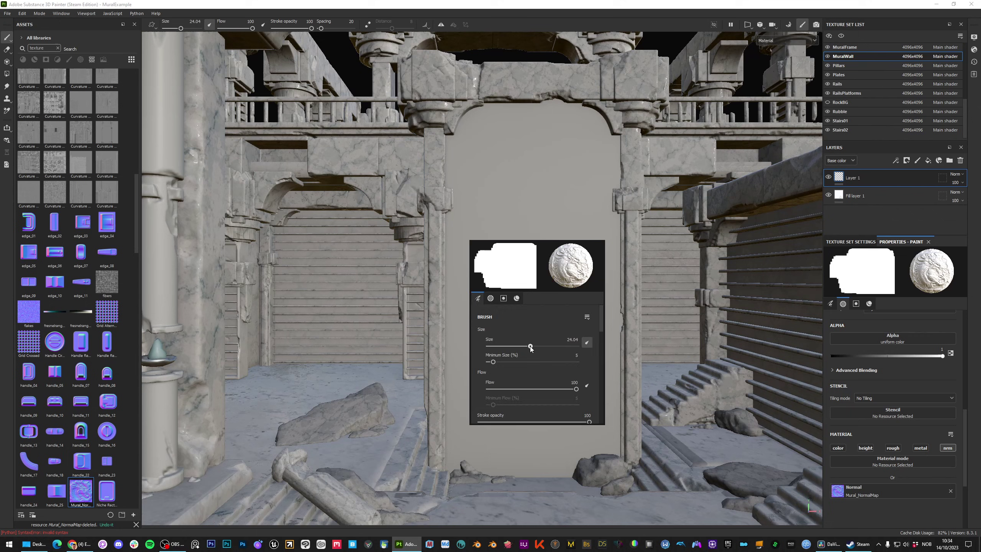
click(509, 290)
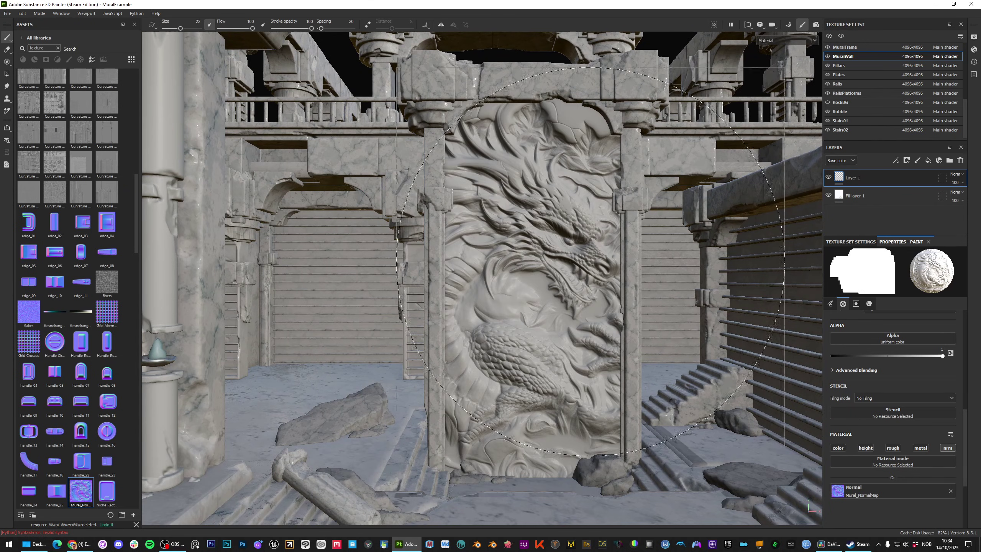
alt+drag(730, 279, 733, 363)
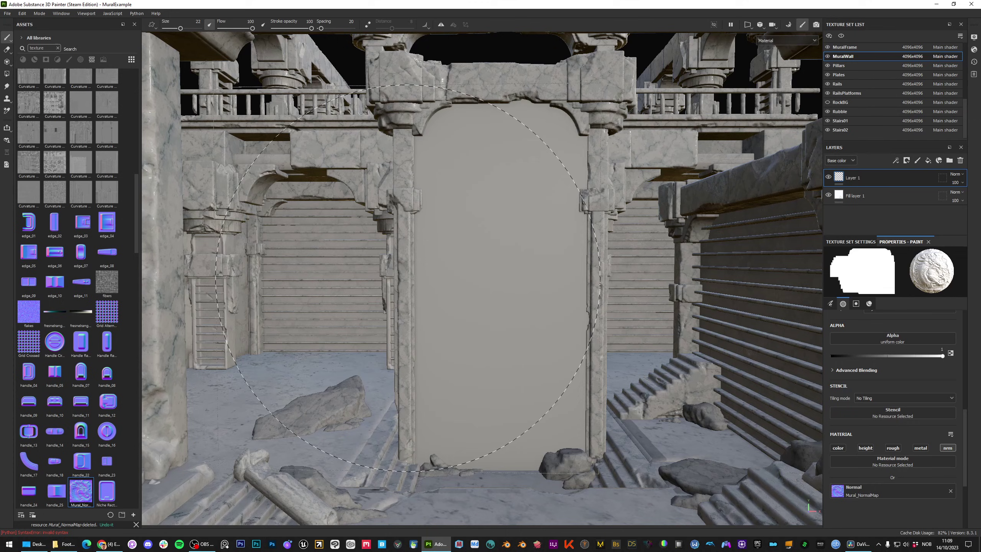
Use the Projection tool with Mural_NormalMap as the normal input and paint the dragon down the mural wall
click(7, 62)
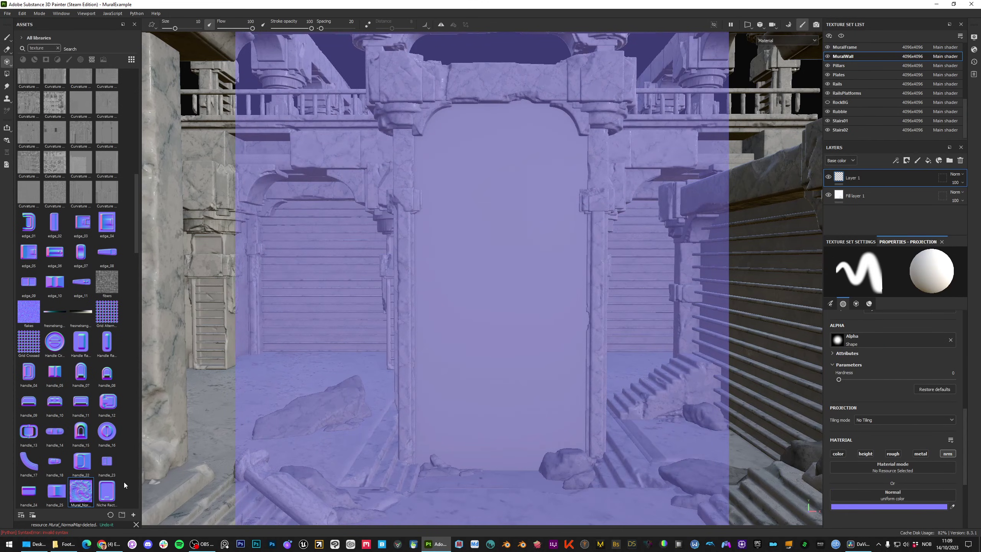
drag(85, 497, 881, 497)
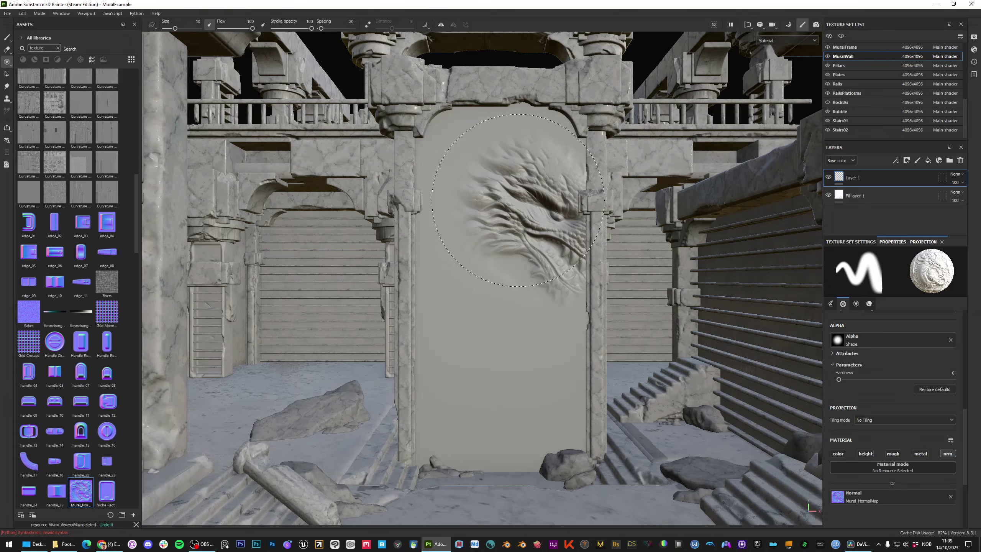
mouse_move(518, 200)
mouse_down()
mouse_move(514, 282)
mouse_move(487, 386)
mouse_up()
click(7, 37)
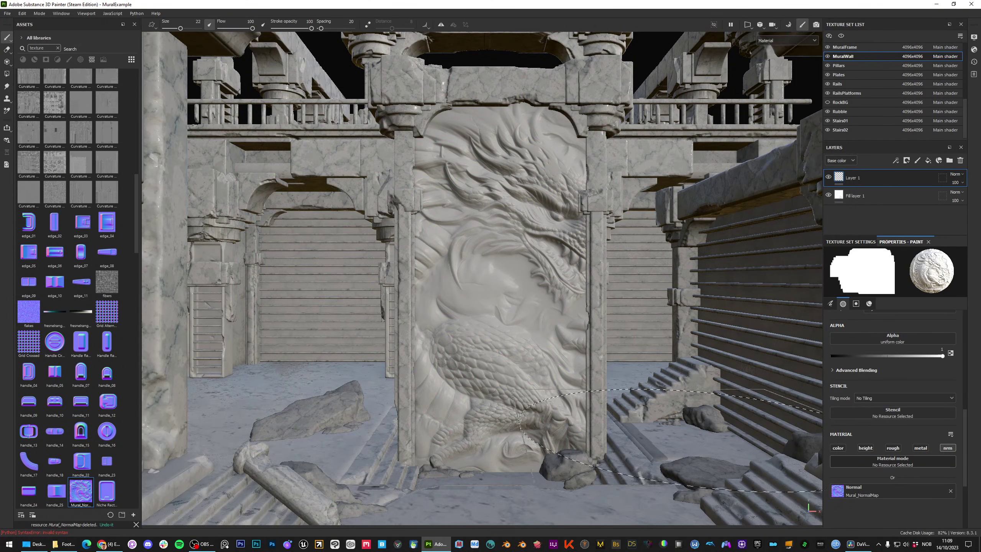
Return to the Projection tool and scale the dragon image down to the height of the mural wall
key(3)
key(s)
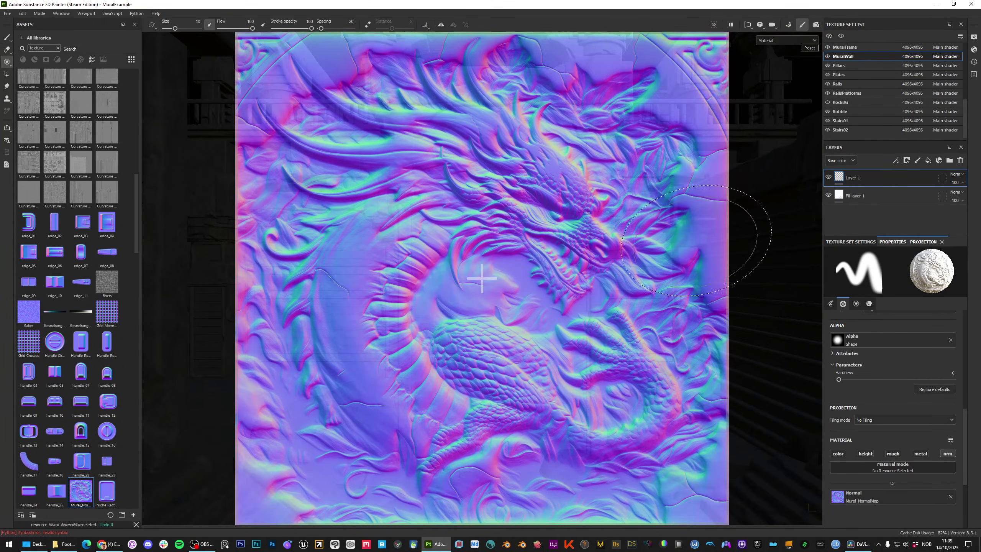
mouse_move(693, 241)
right_down()
mouse_move(698, 230)
mouse_move(640, 230)
right_up()
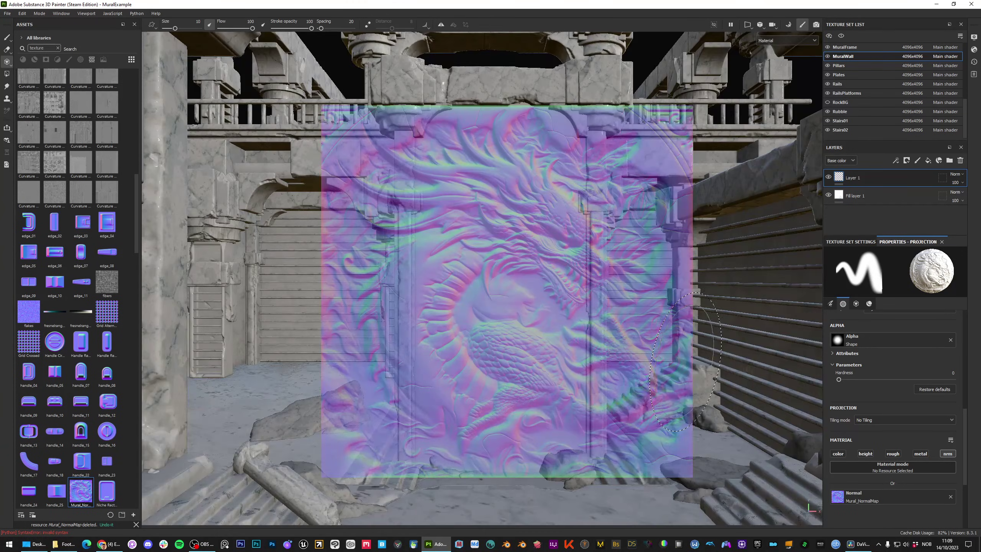
Try rotating the dragon projection clockwise and turn it back to nearly upright
key(s)
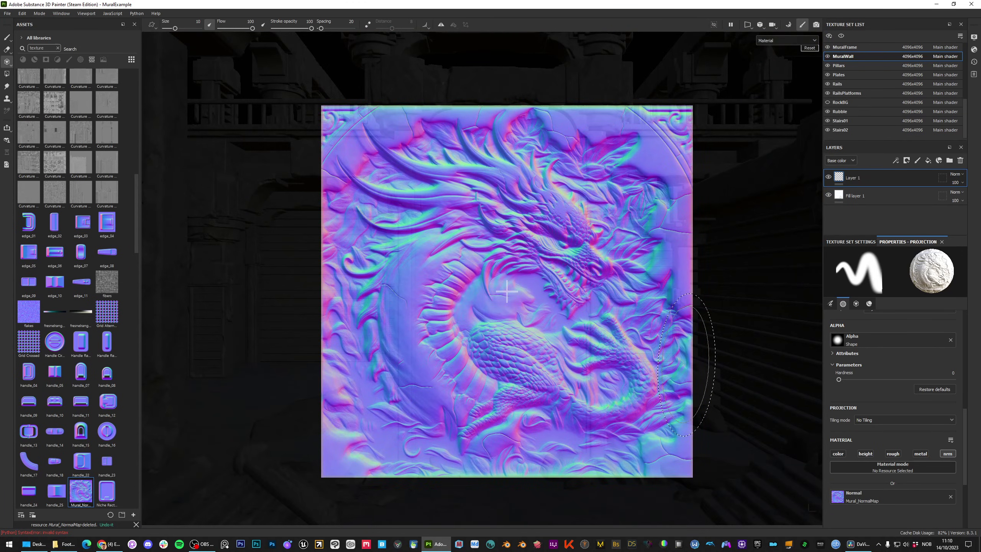
right_drag(681, 362, 678, 361)
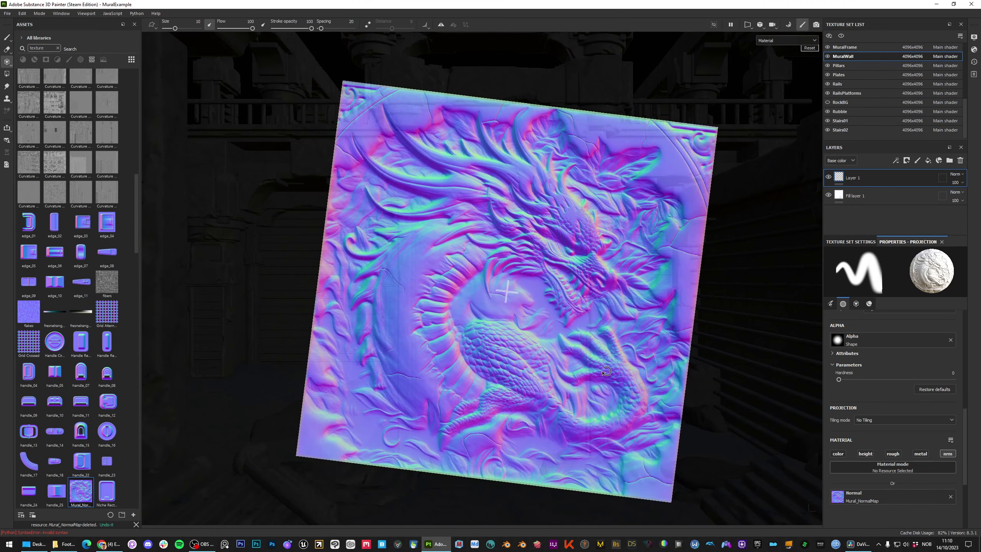
drag(603, 374, 652, 367)
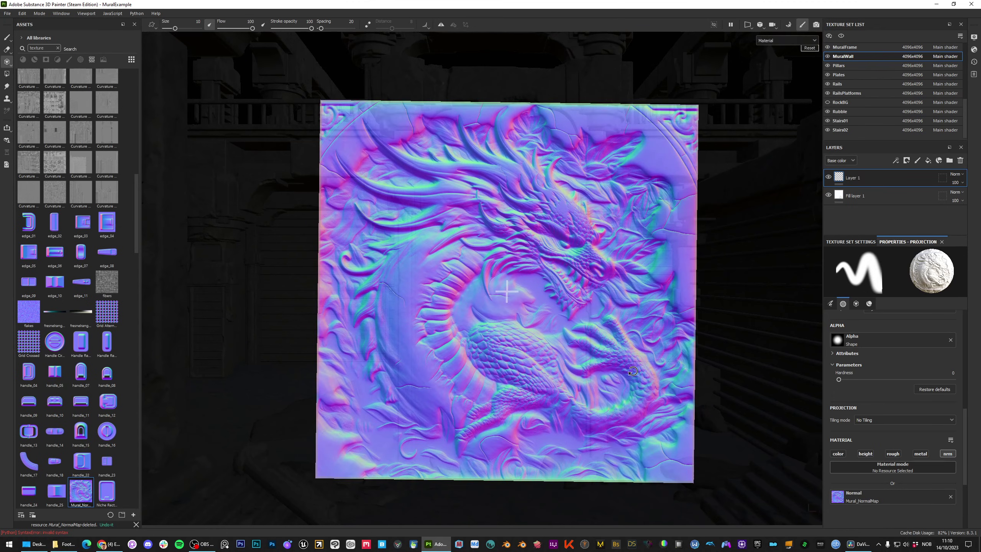
Straighten the dragon projection and shift it sideways so the dragon is framed between the mural's pillars
middle_drag(626, 366, 589, 374)
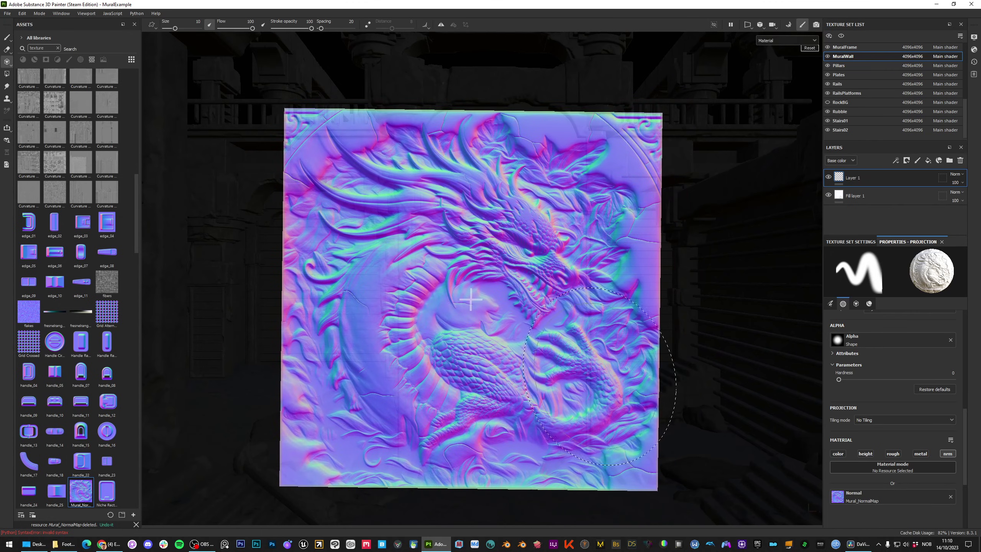
drag(638, 416, 661, 413)
key(alt+shift)
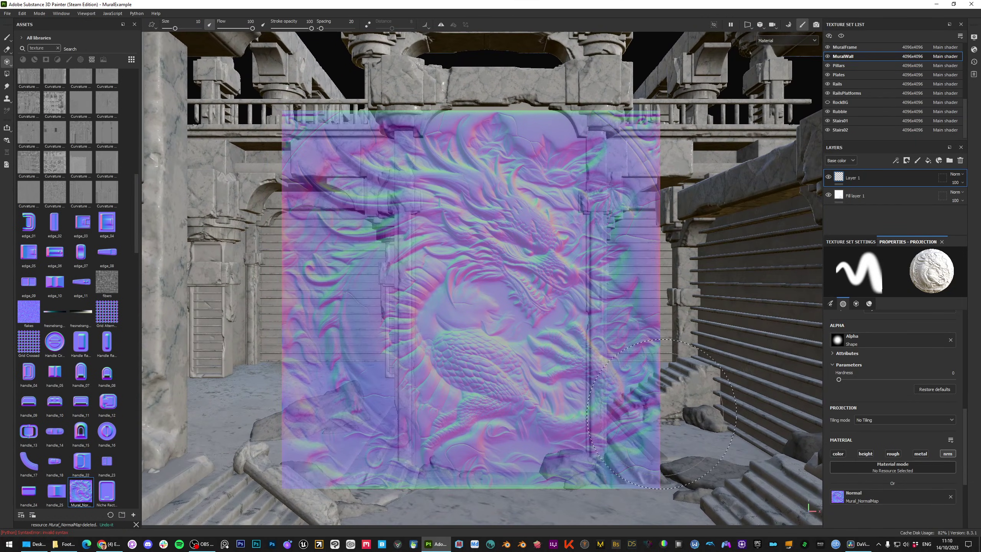
key(s)
middle_drag(613, 376, 618, 369)
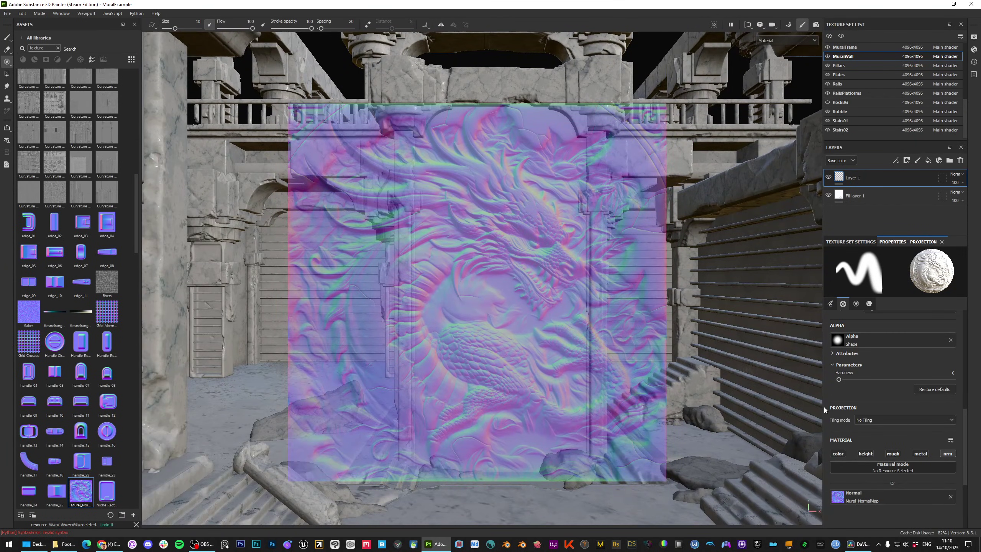
drag(518, 292, 546, 217)
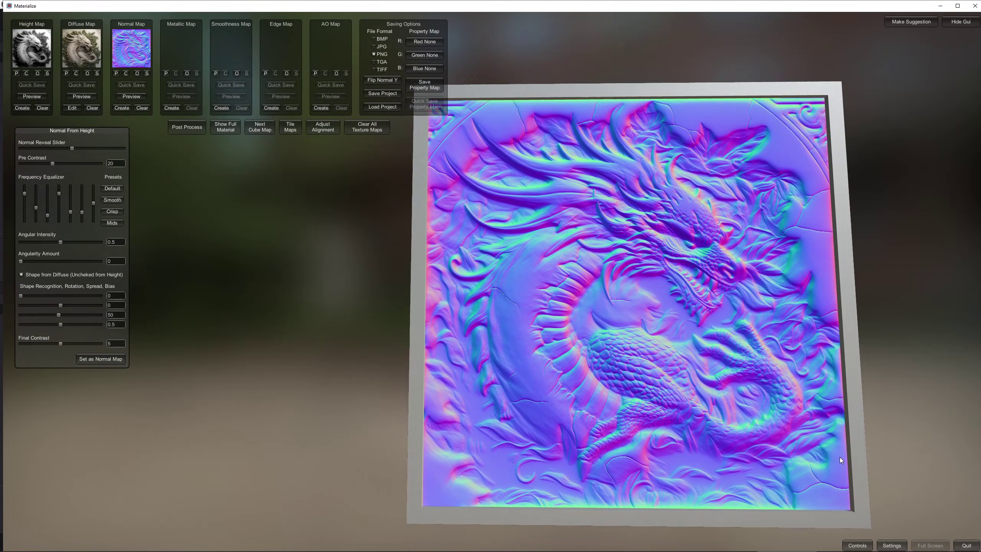
Preview the dragon's full material in Materialize and browse the Materialize web page
click(228, 127)
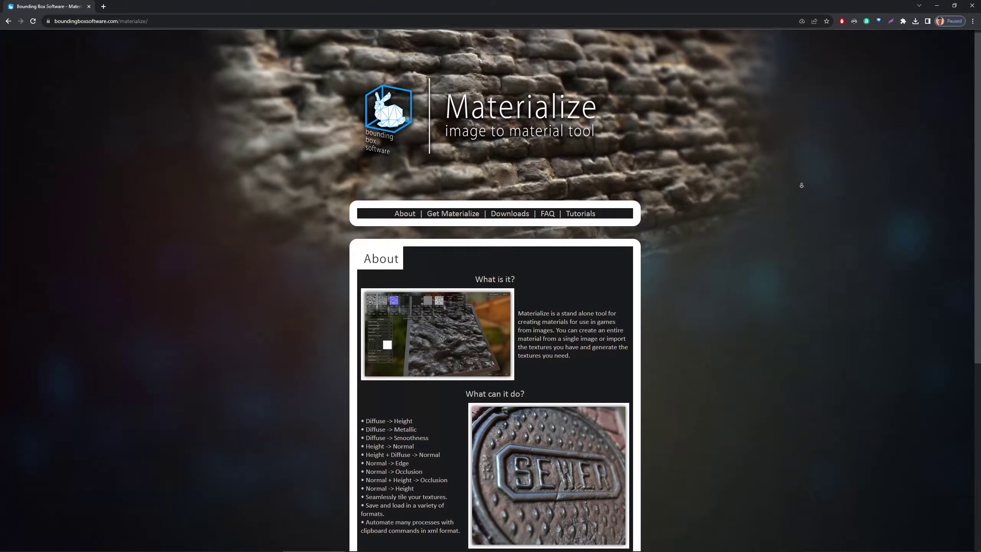
middle_click(801, 185)
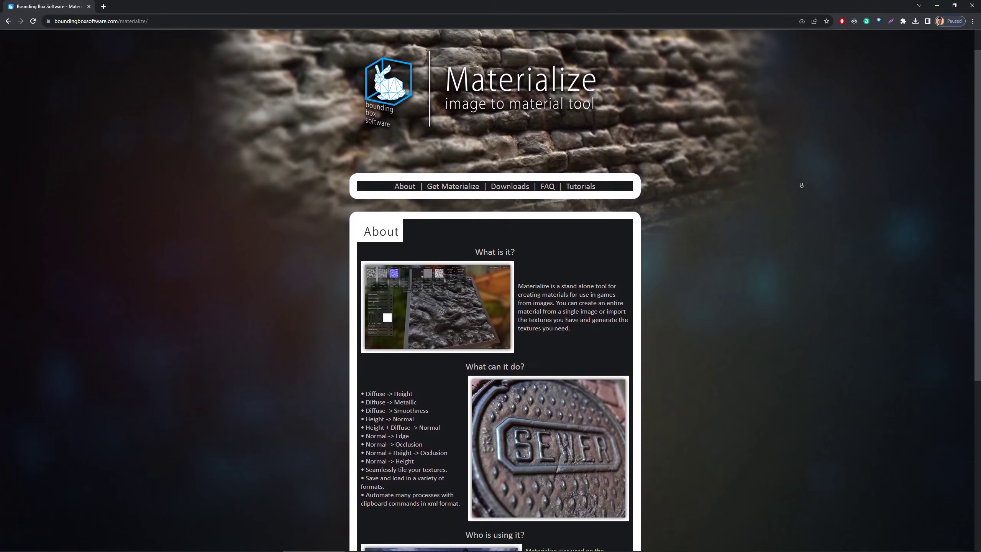